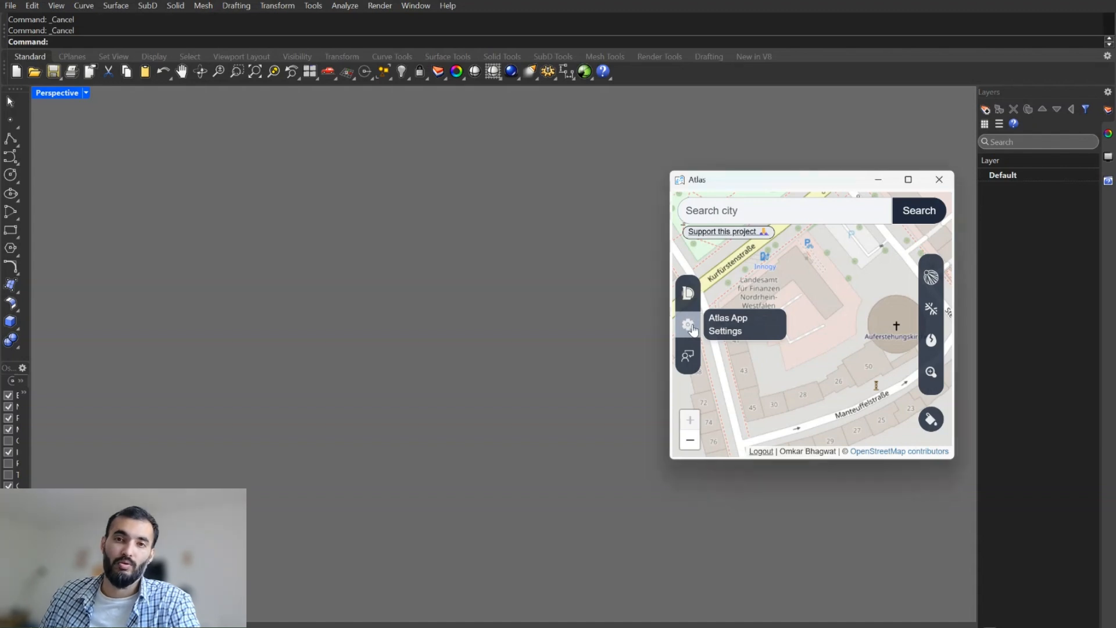
Step: Open the Atlas app settings and go to the Mapbox access token entry for map providers
left_click(692, 329)
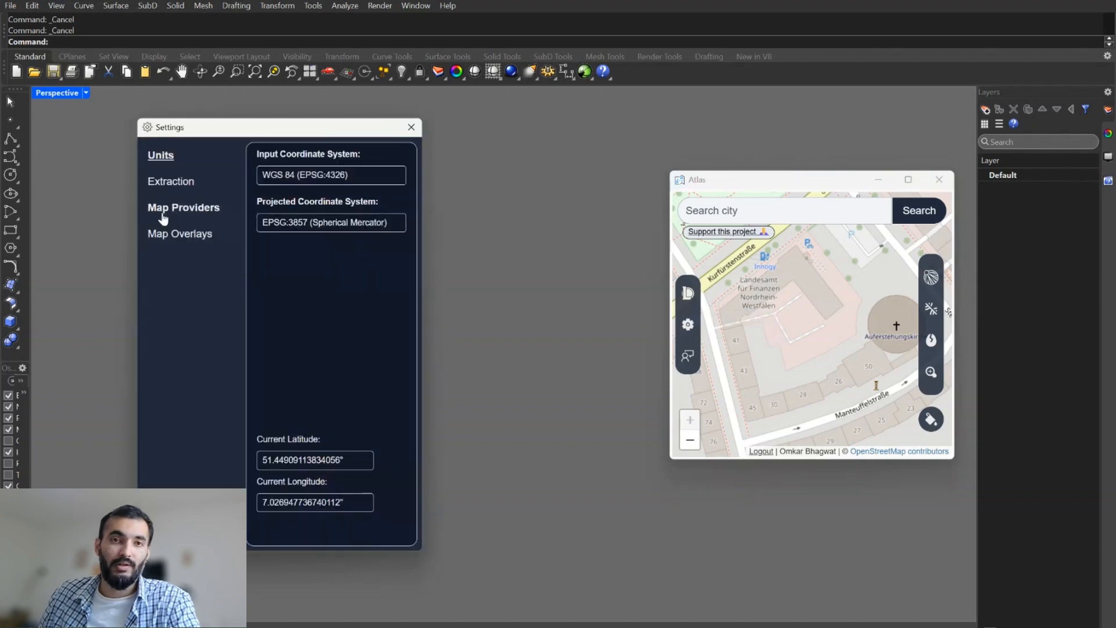
left_click(164, 215)
left_click(301, 182)
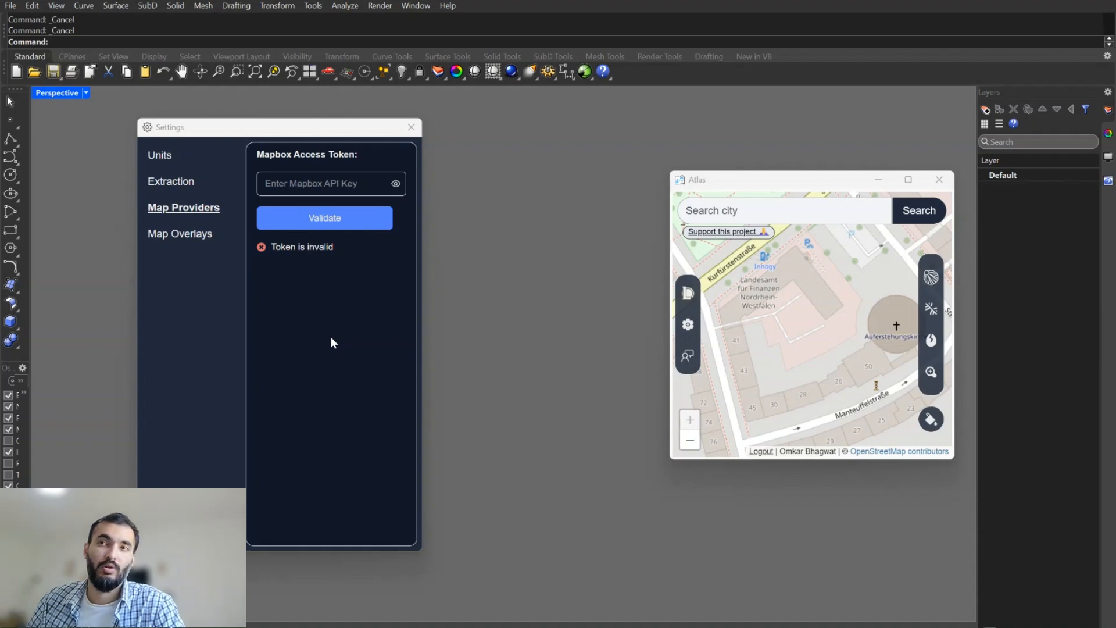
Step: Switch to the web browser and open the access tokens page of the Mapbox console
left_click_drag(1115, 233, 639, 1)
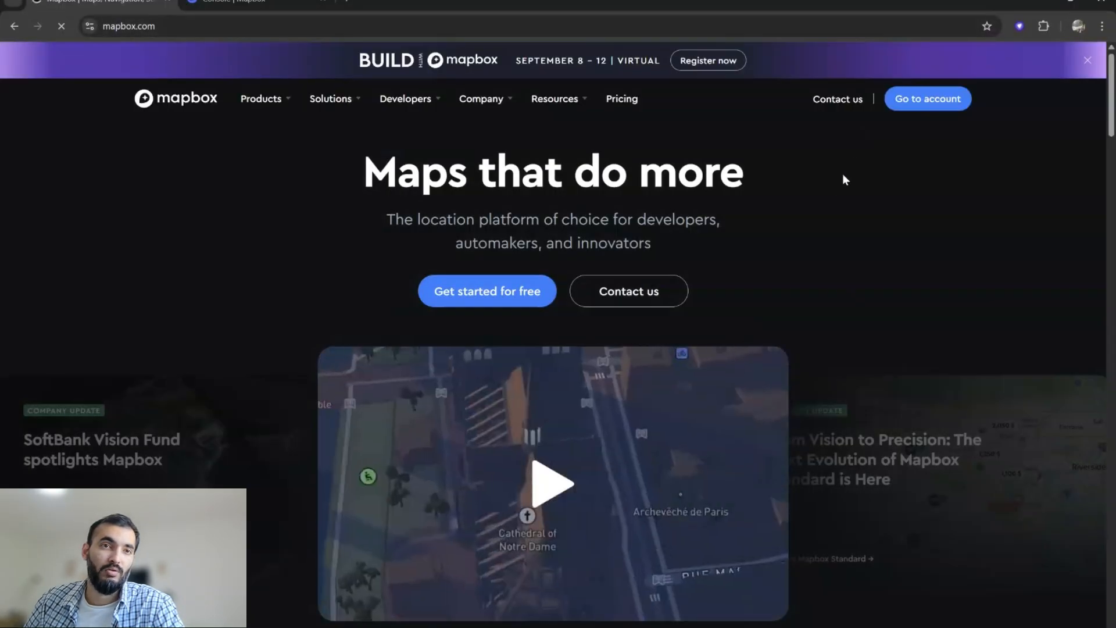
left_click(231, 4)
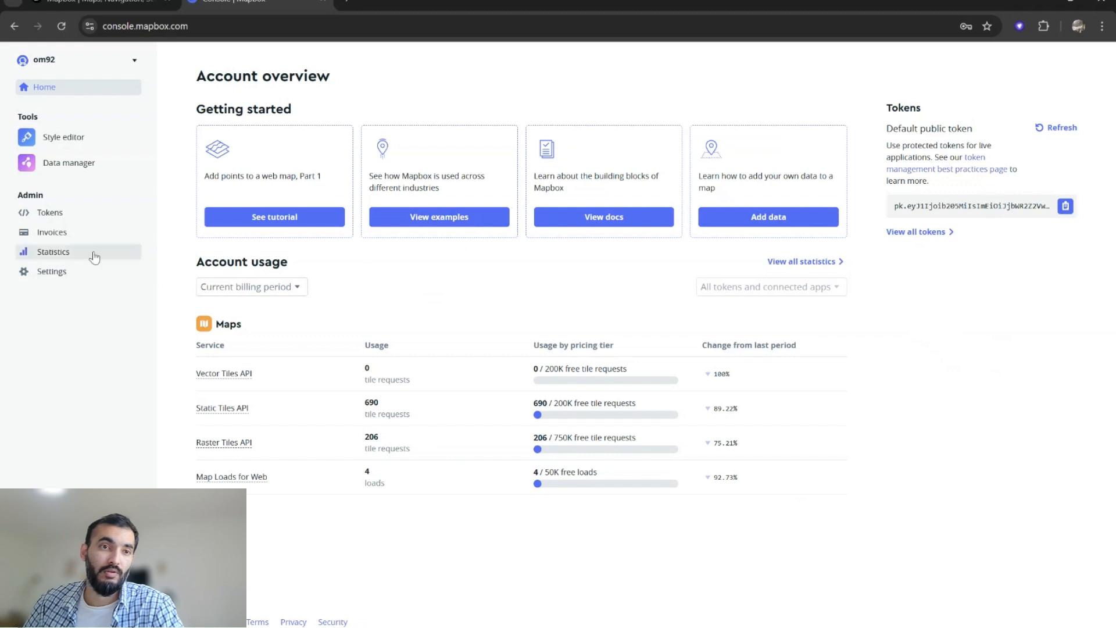
left_click(58, 218)
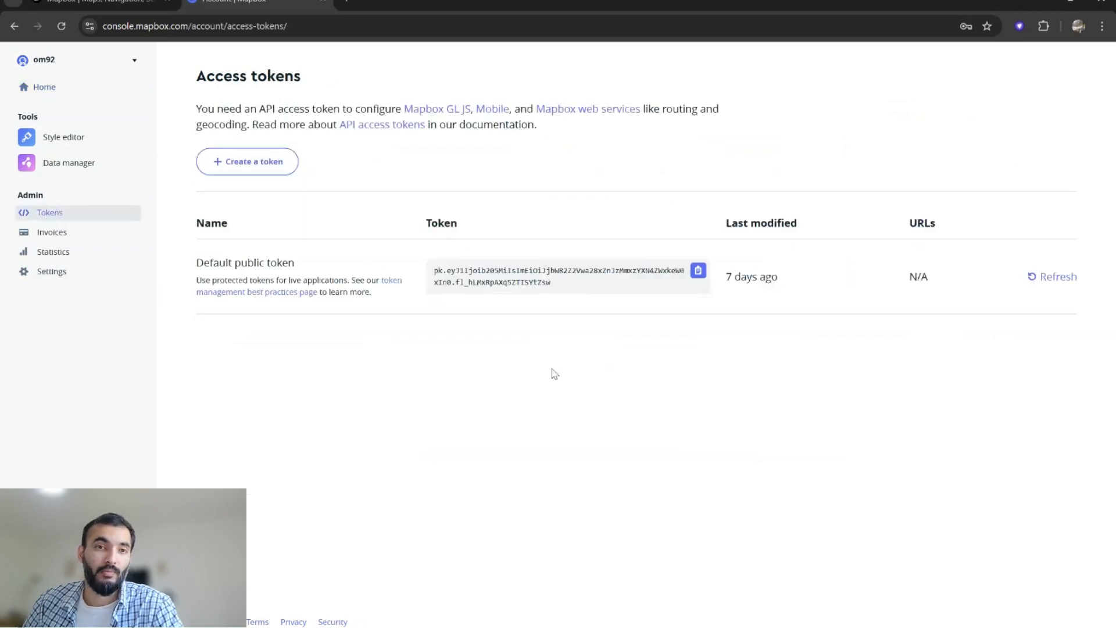
Step: Create a new Mapbox access token named xyz with the default public scopes
left_click(266, 165)
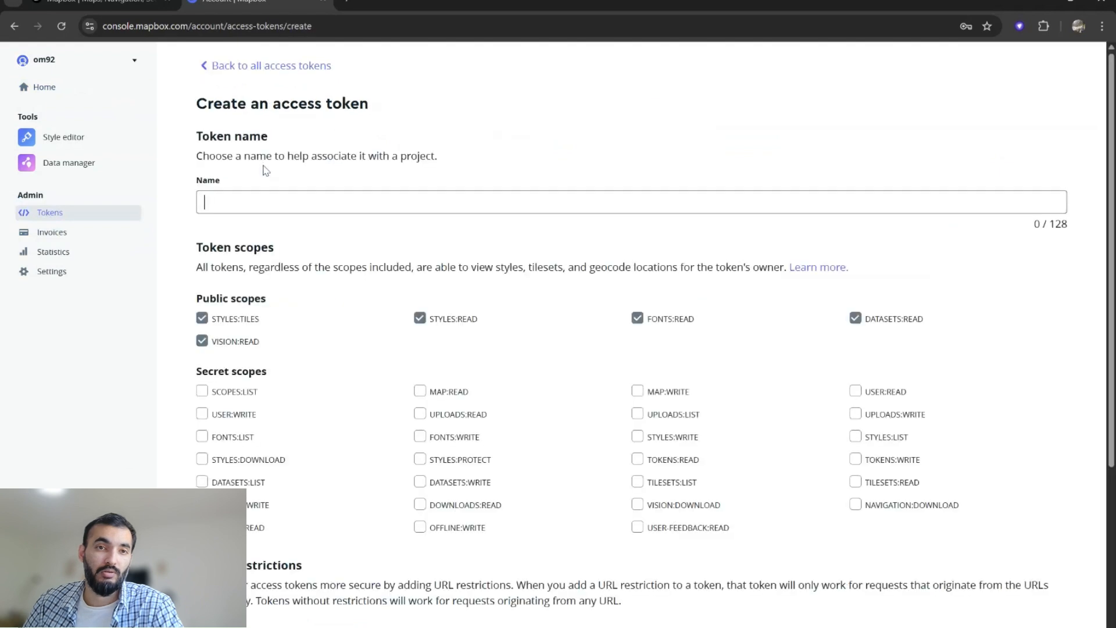
type("xyz")
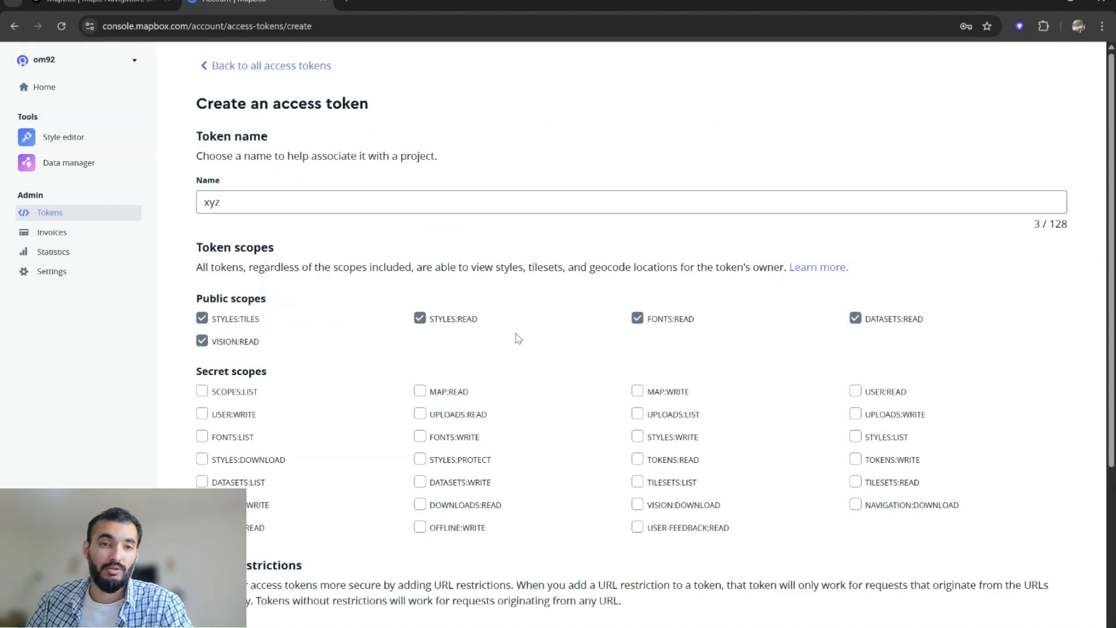
scroll(506, 343, "down", 4)
left_click(355, 583)
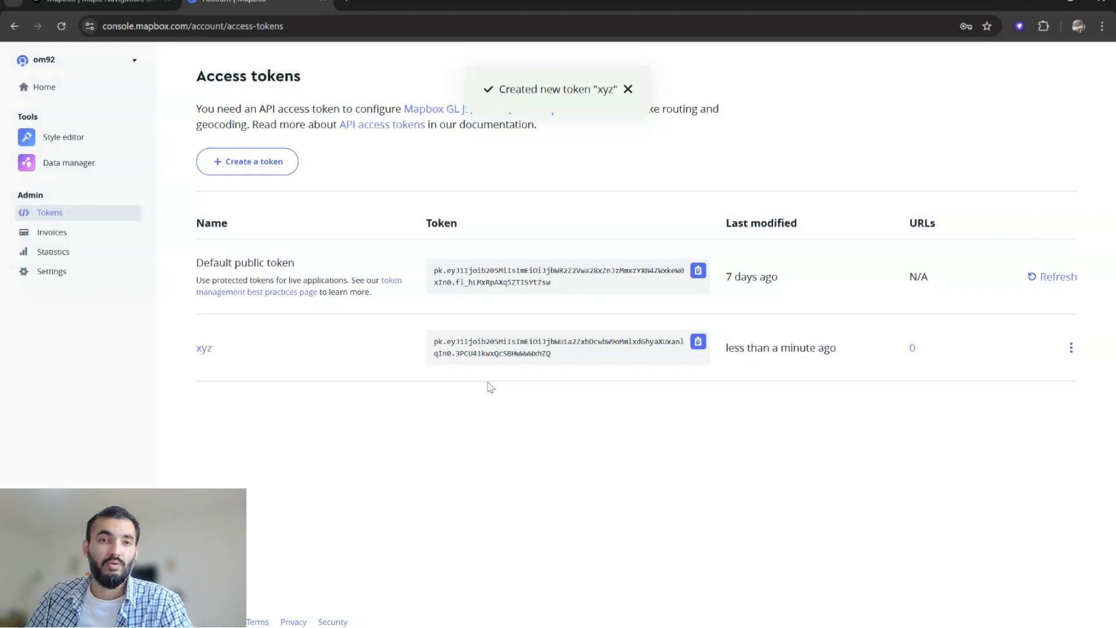
Step: Copy the xyz token, paste it as the Mapbox access token in the Atlas settings, and validate it
left_click(698, 341)
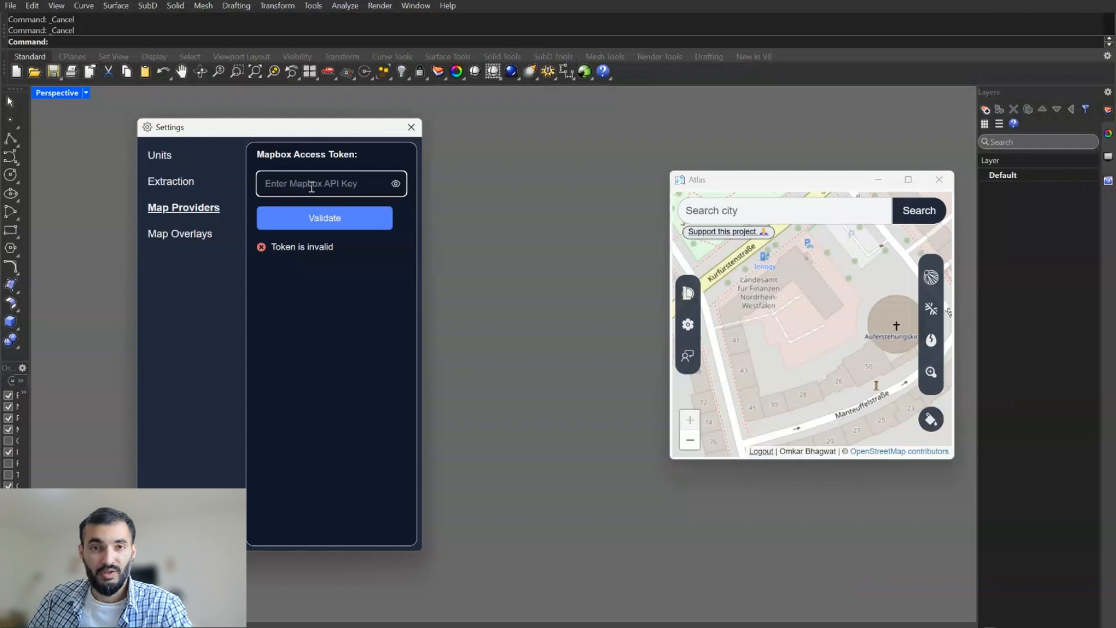
key("ctrl+v")
left_click(318, 217)
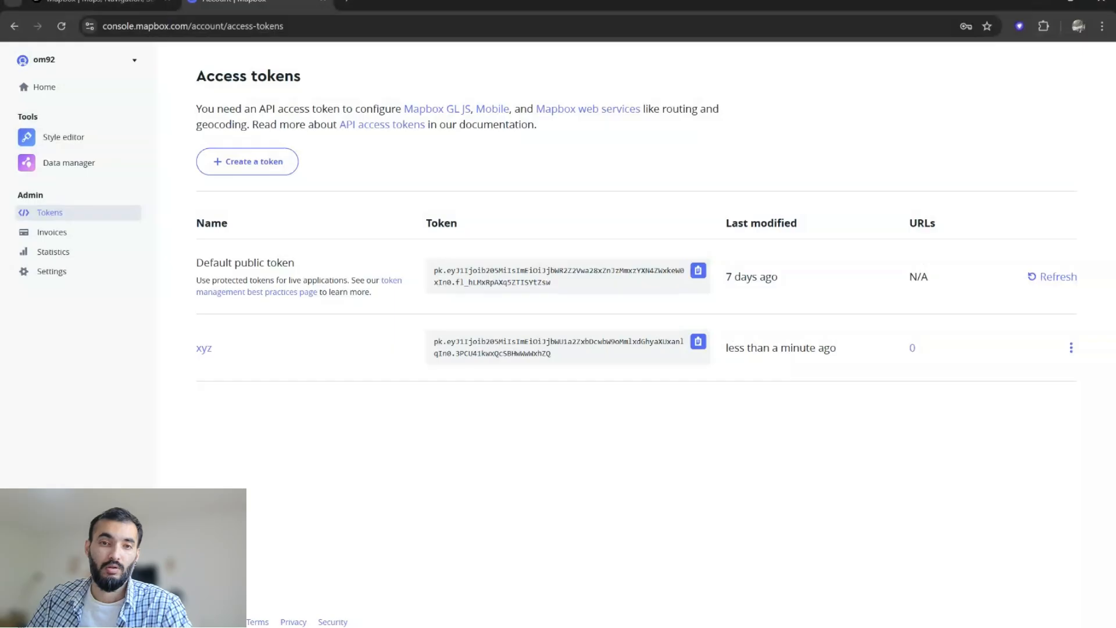
Step: Return to the Mapbox console's account overview to review the usage by pricing tier
left_click(44, 88)
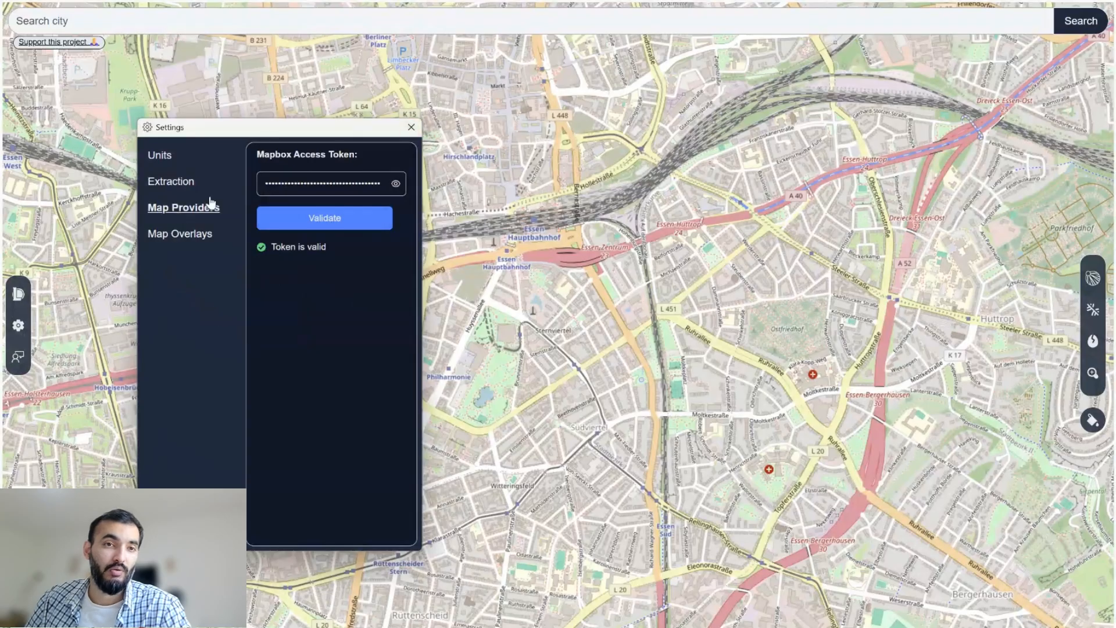
Step: Set the base map to Streets in the Atlas map overlay settings and look over central Essen
left_click(177, 238)
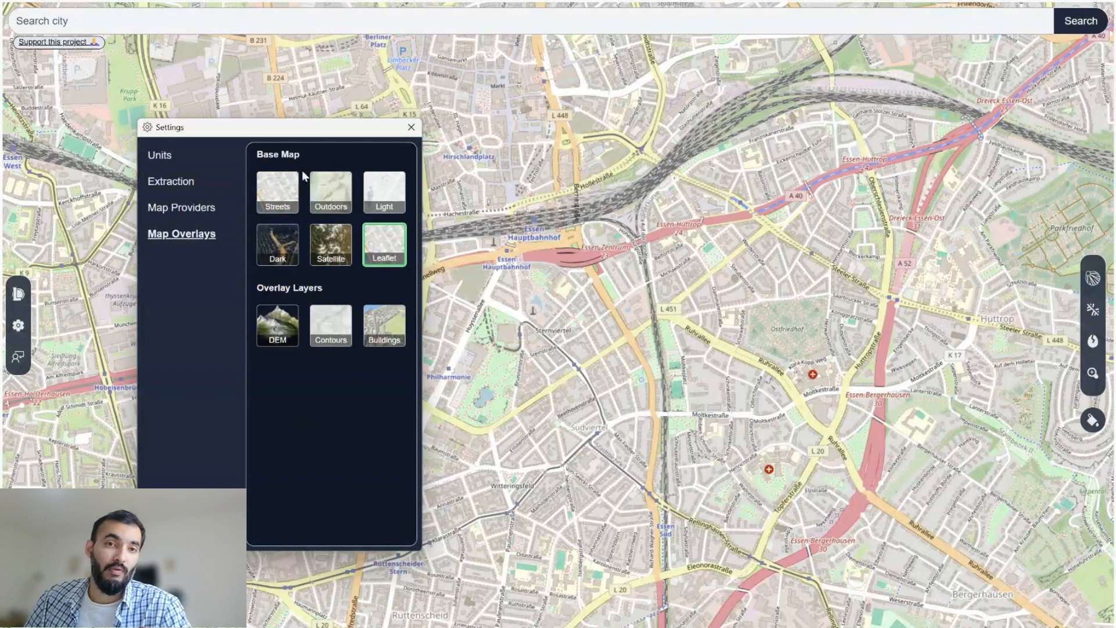
left_click(281, 192)
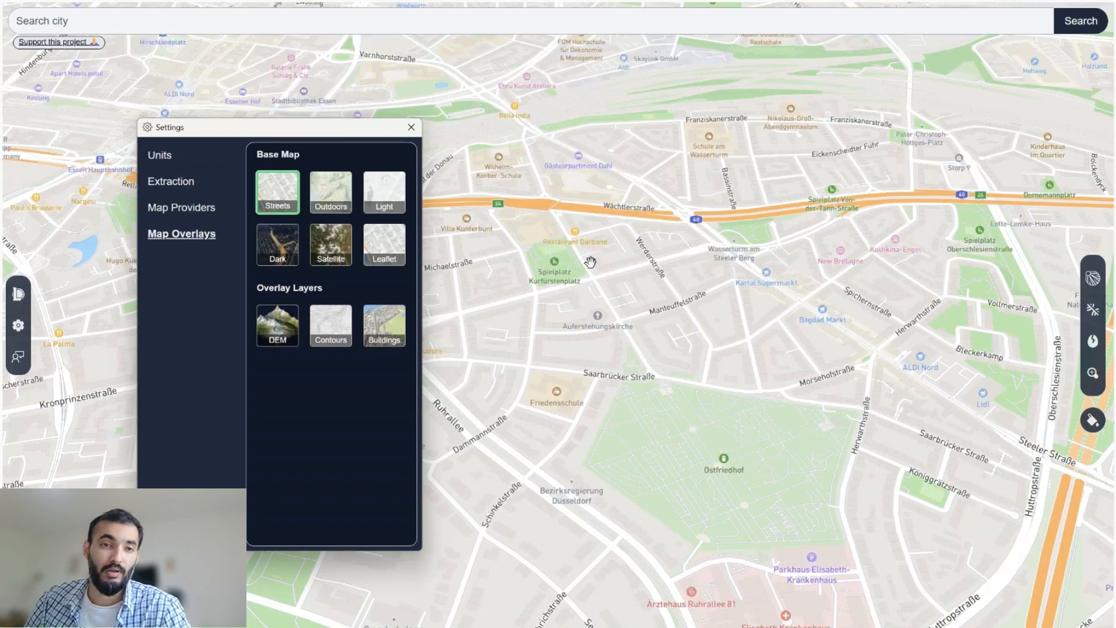
scroll(670, 338, "down", 4)
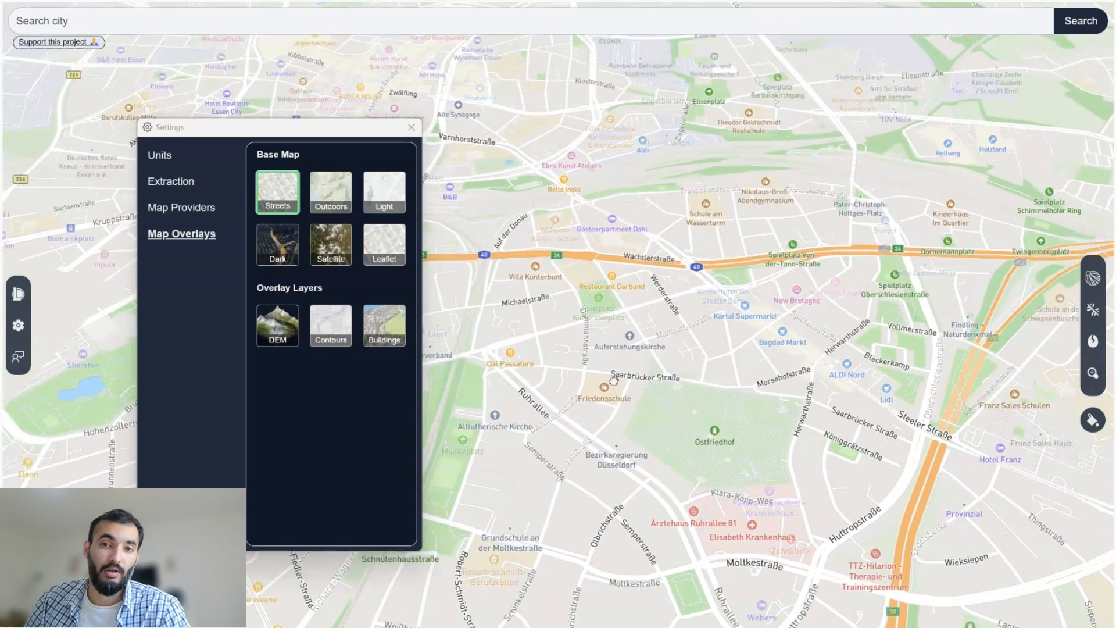
left_click_drag(669, 338, 825, 292)
right_click_drag(705, 355, 658, 345)
left_click_drag(522, 376, 504, 380)
scroll(570, 347, "down", 5)
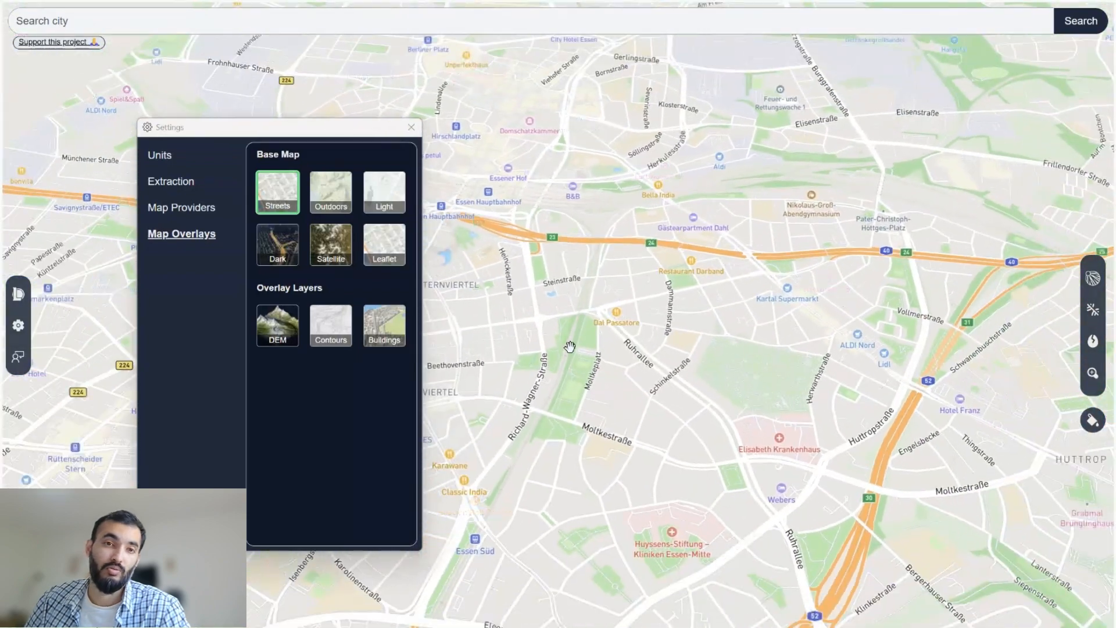
scroll(569, 347, "up", 5)
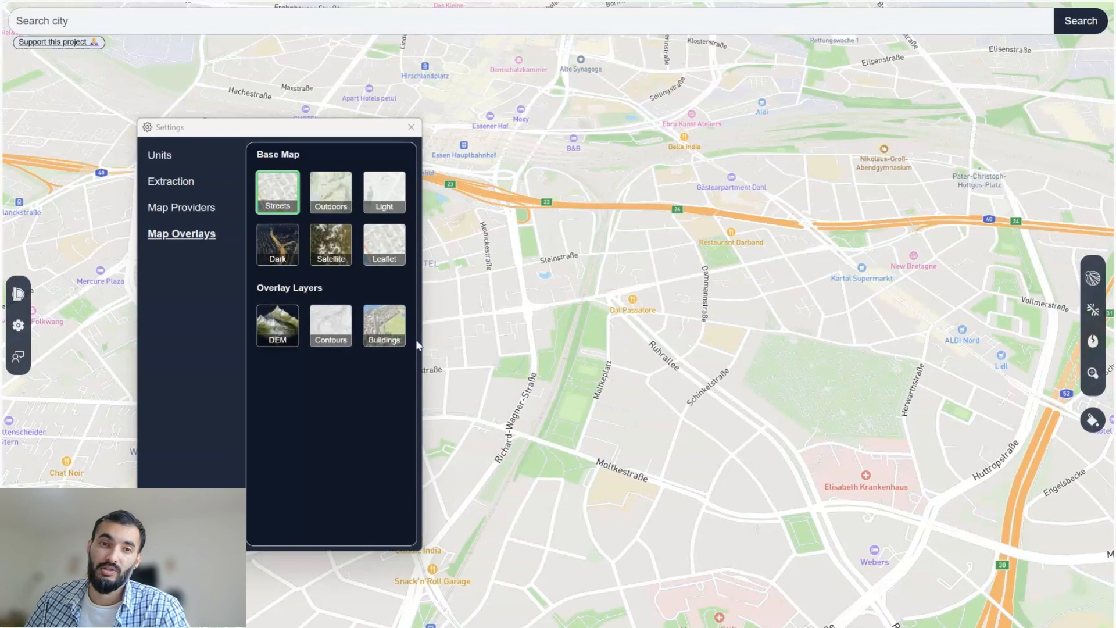
Step: Enable the Buildings overlay layer and toggle it off and on again to compare the Essen map view
left_click(384, 329)
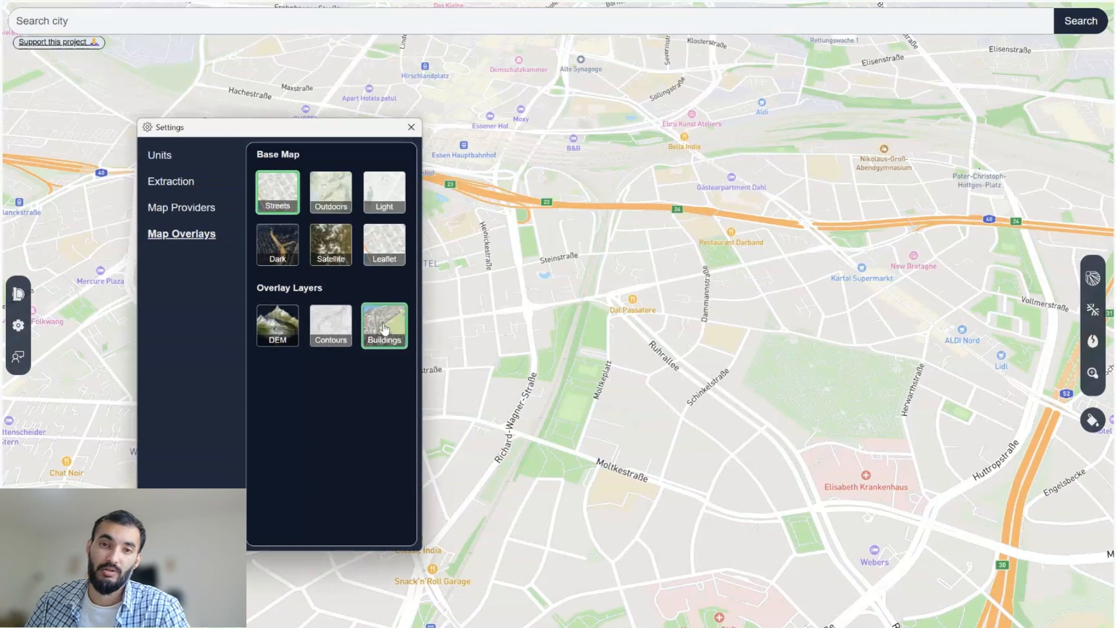
left_click_drag(586, 415, 690, 346)
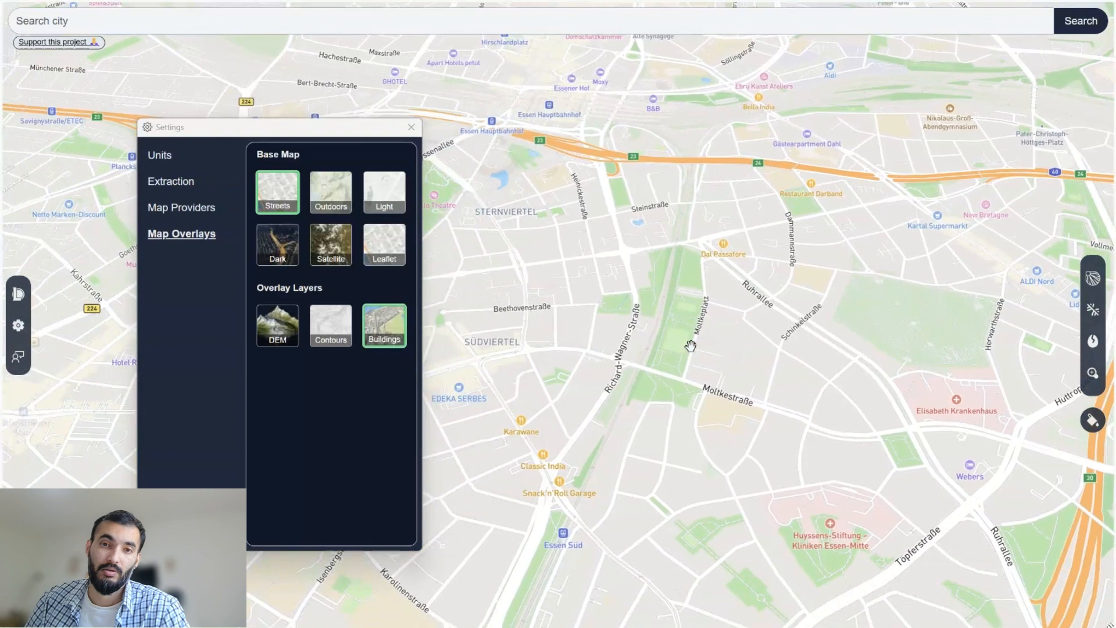
right_click_drag(690, 346, 620, 383)
scroll(583, 373, "up", 8)
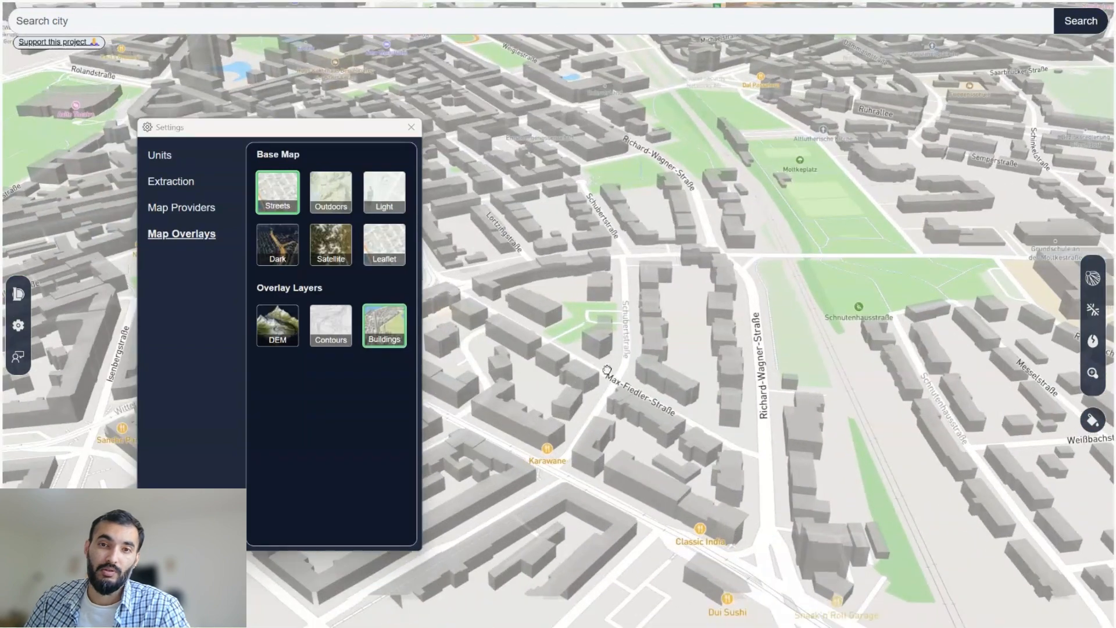
left_click_drag(606, 370, 733, 323)
left_click(387, 328)
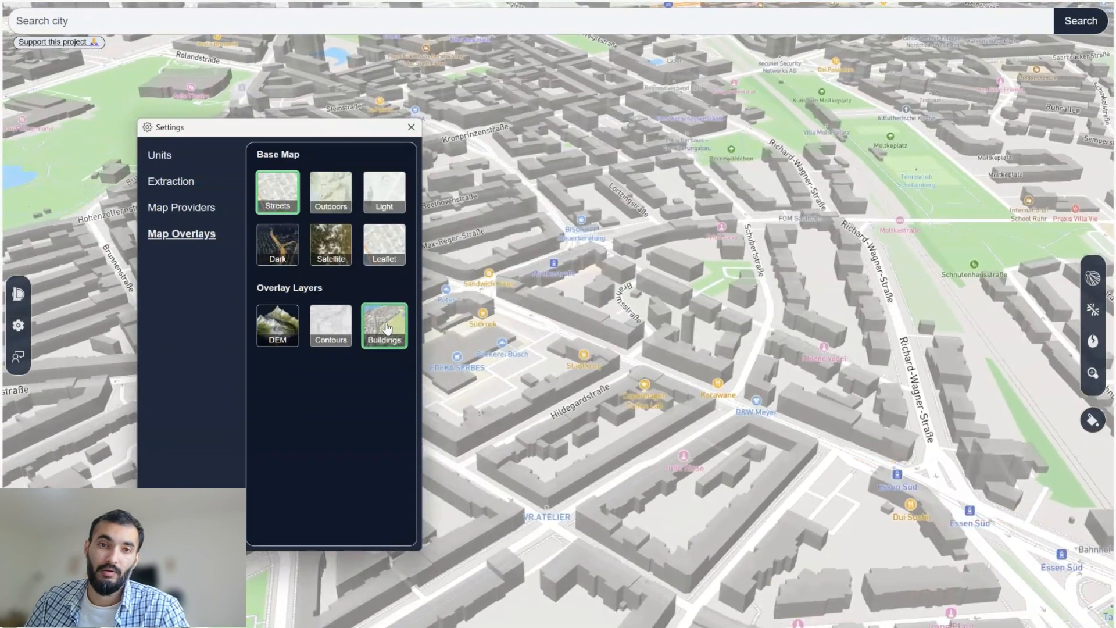
left_click(387, 328)
left_click(385, 327)
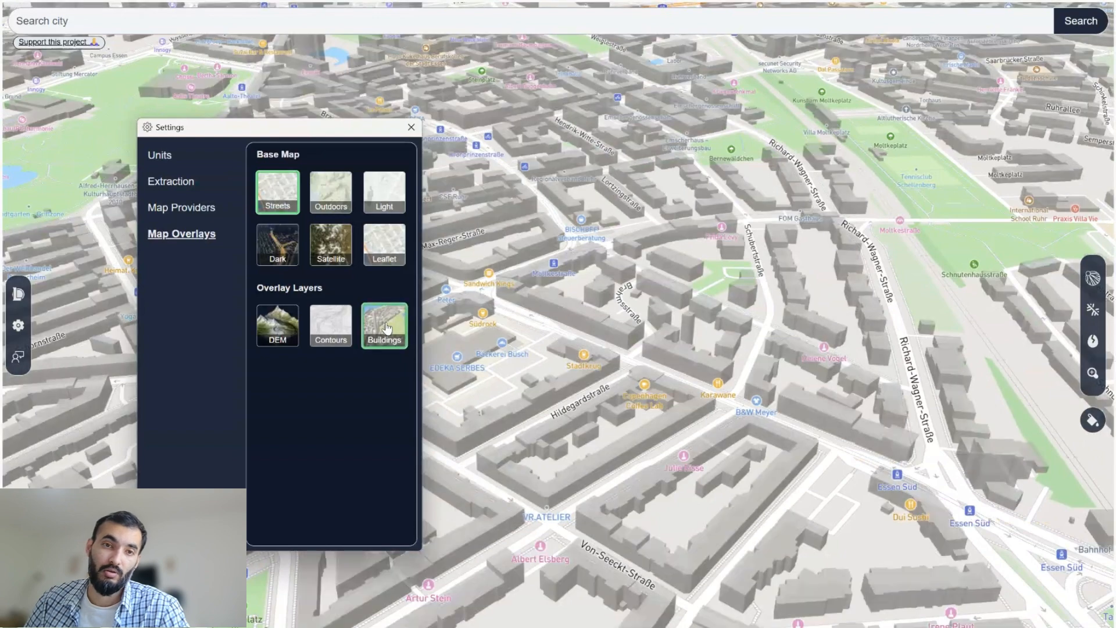
Step: Enable the Contours and DEM overlay layers alongside the buildings
left_click(333, 328)
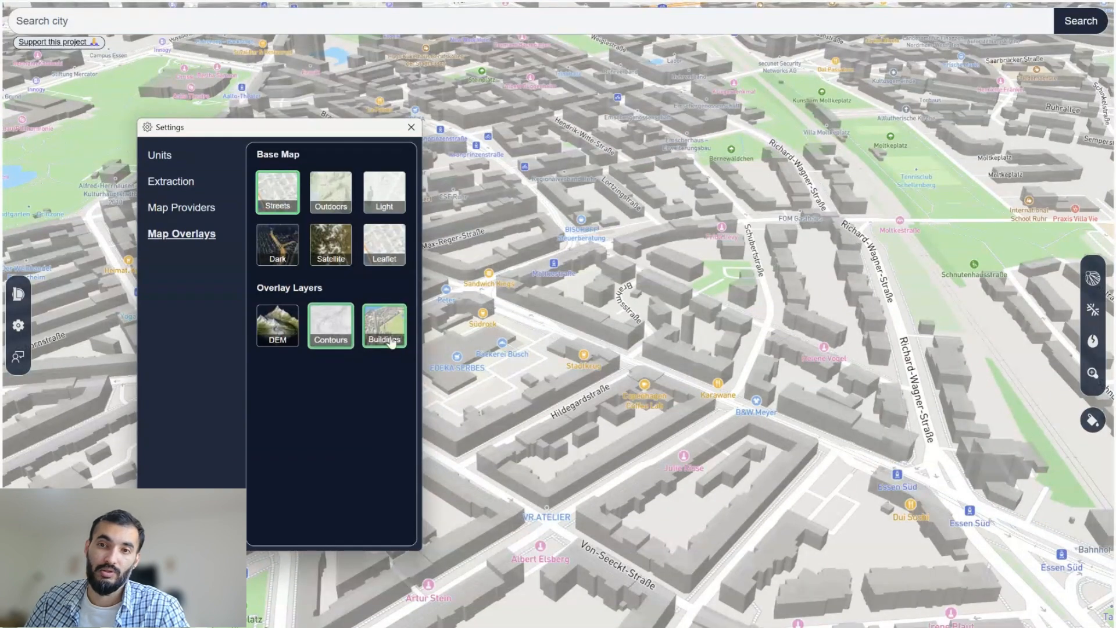
scroll(679, 534, "up", 2)
scroll(679, 535, "down", 1)
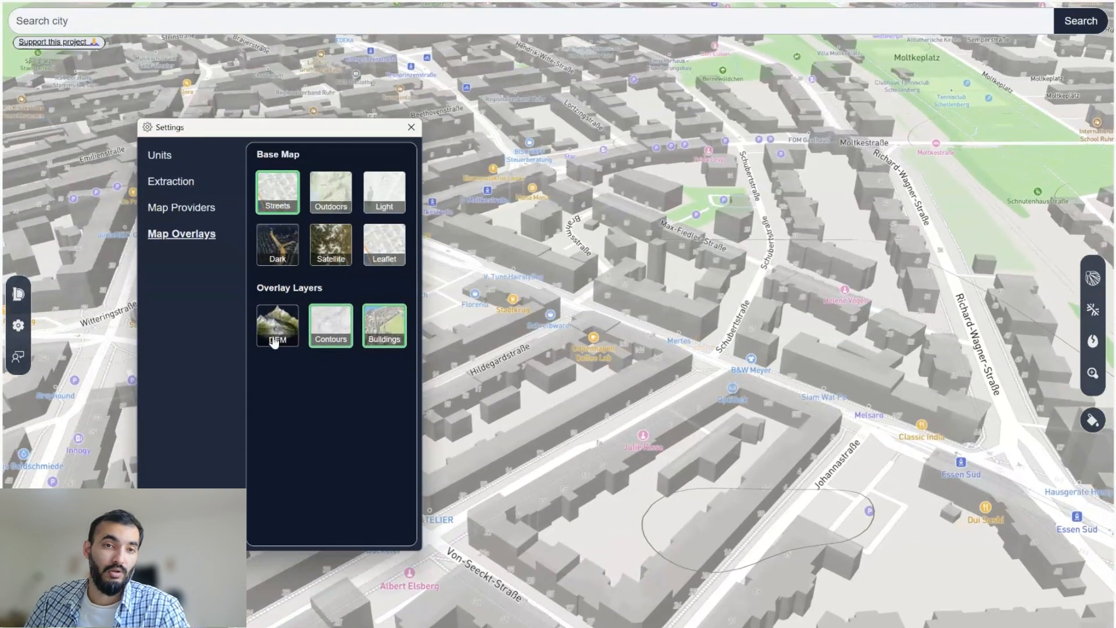
left_click(291, 328)
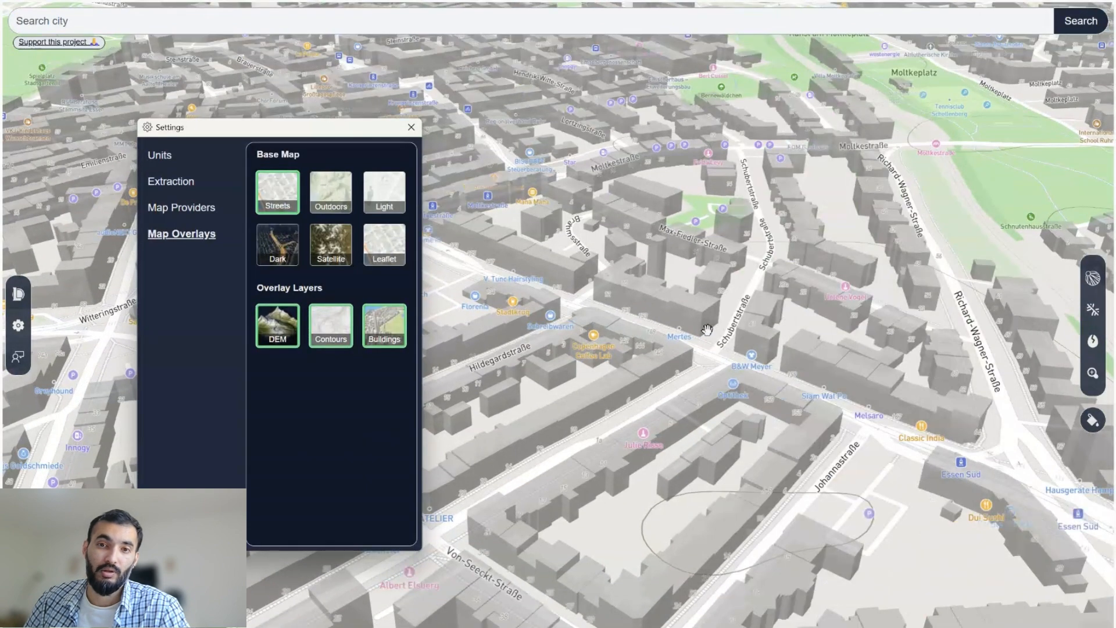
scroll(713, 326, "down", 3)
Step: Search the map for dolomites and go to the suggestion Dolomites, Veneto, Italy
left_click(278, 22)
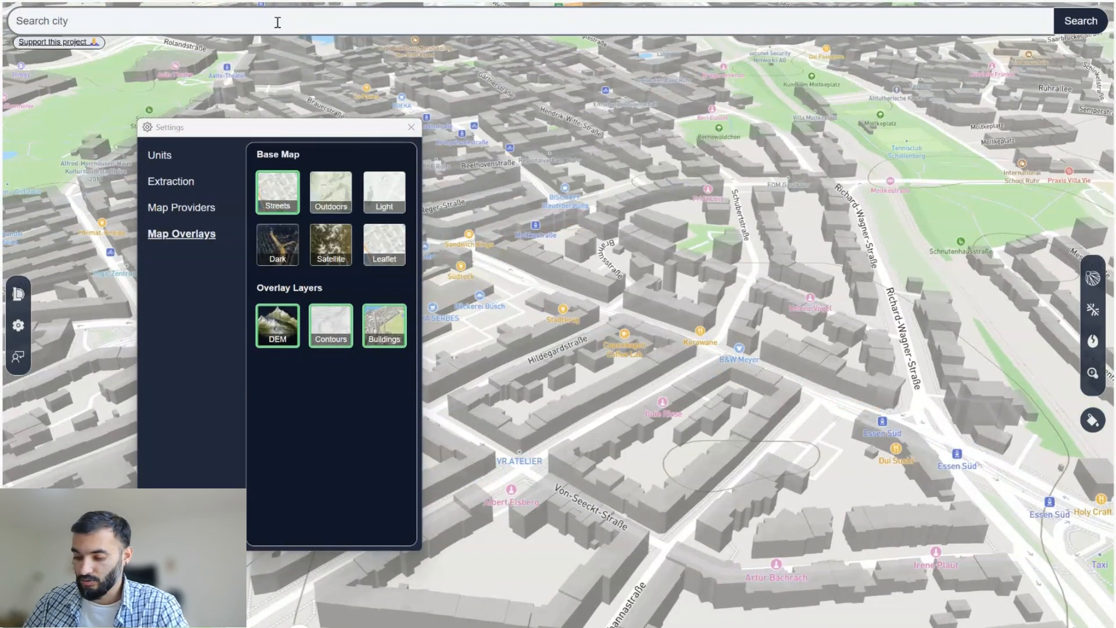
type("dolomites")
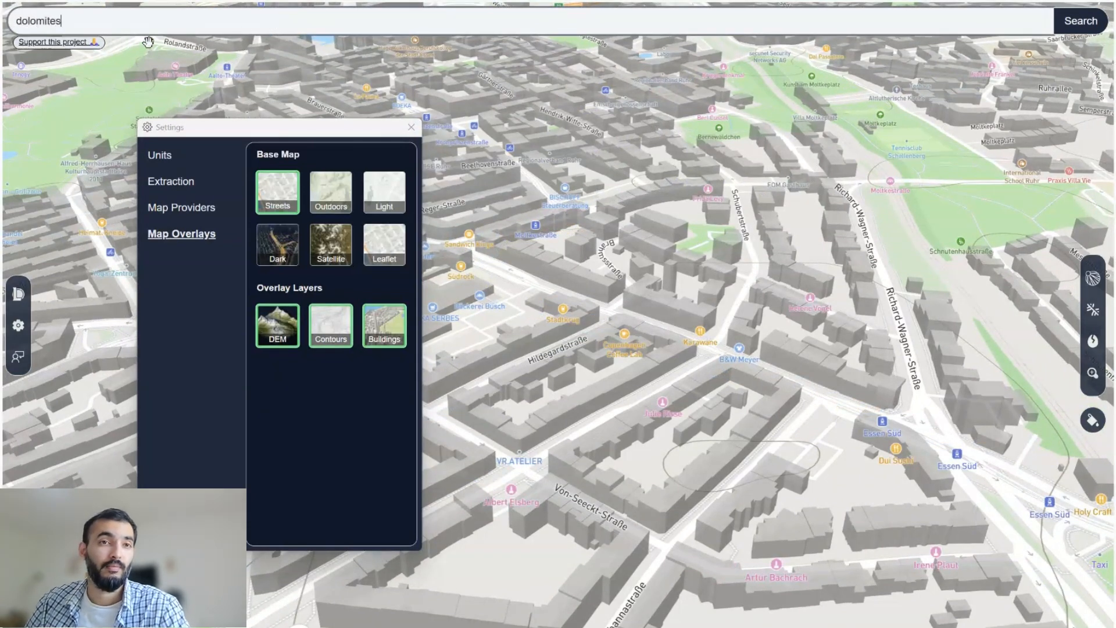
left_click(138, 52)
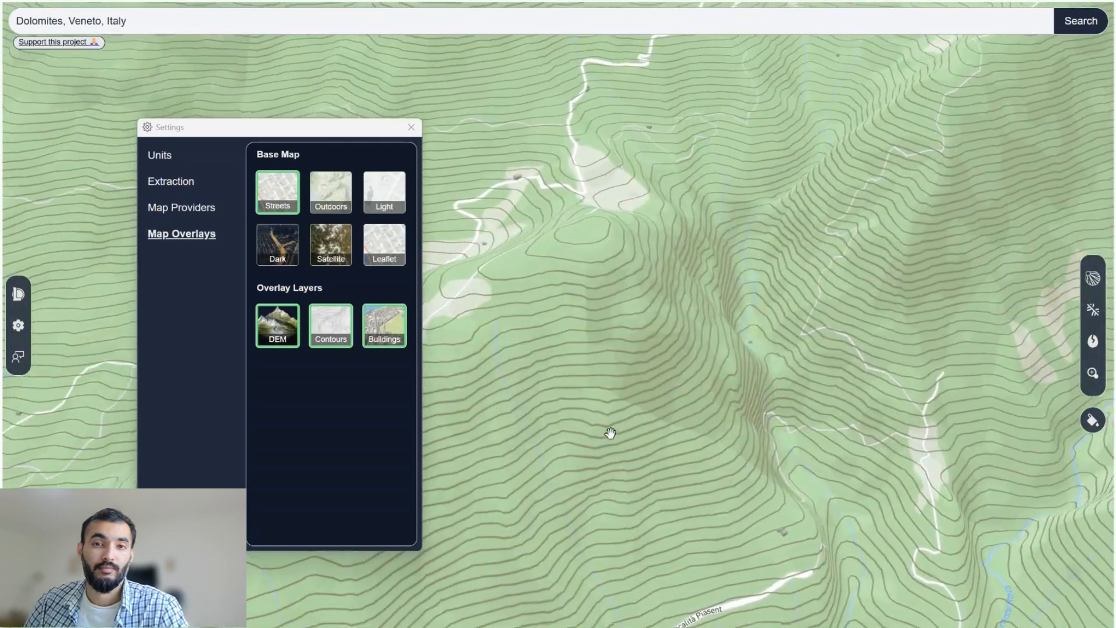
Step: Examine the terrain, contours and 3D buildings around Villa Crotta-De Manzoni, and the 2D, 3D and Terrain extraction options
left_click_drag(608, 434, 776, 224)
left_click_drag(639, 452, 761, 327)
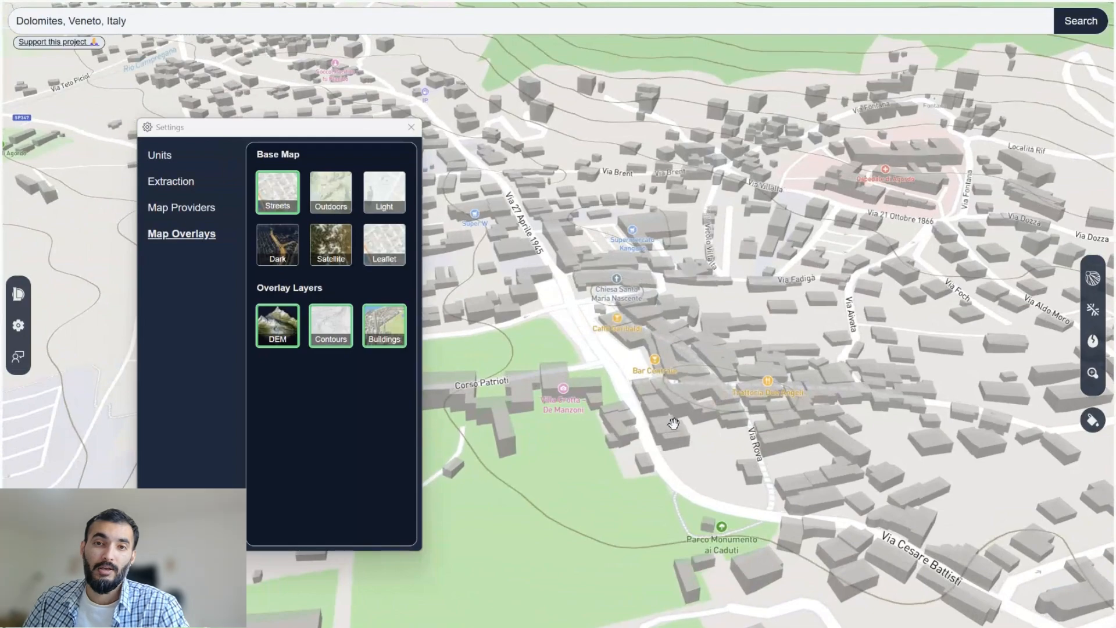
scroll(651, 434, "down", 5)
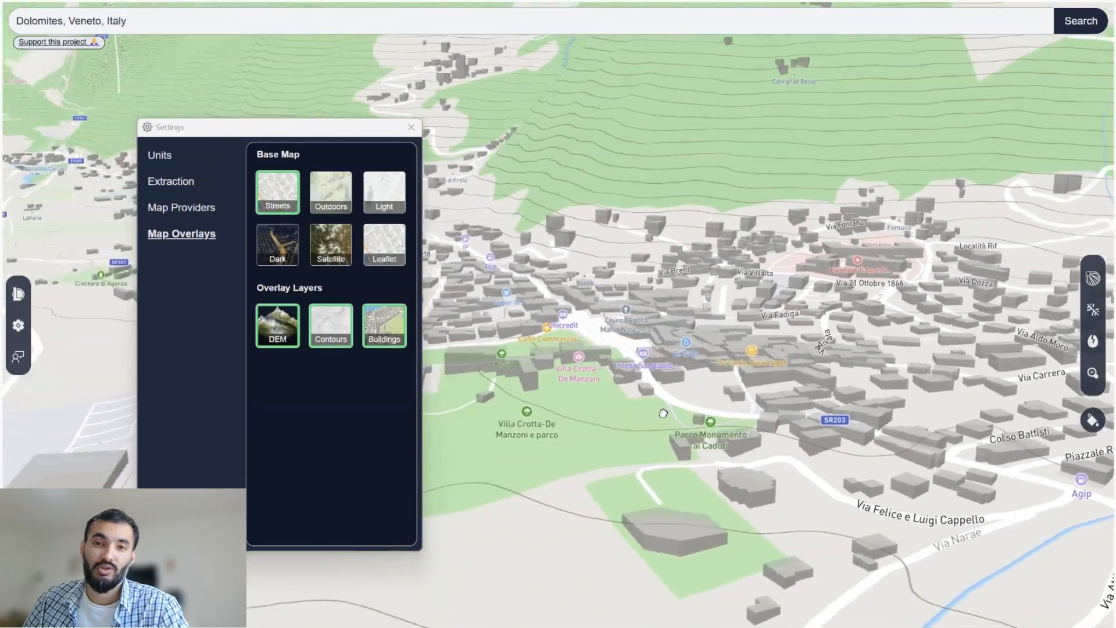
scroll(772, 246, "up", 3)
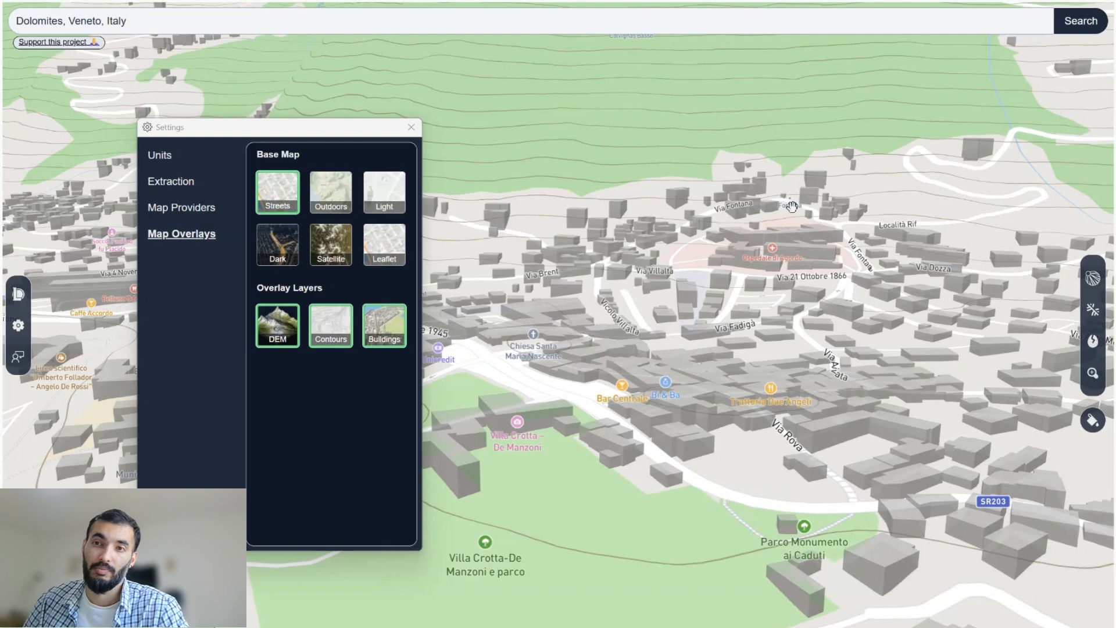
left_click_drag(565, 506, 822, 407)
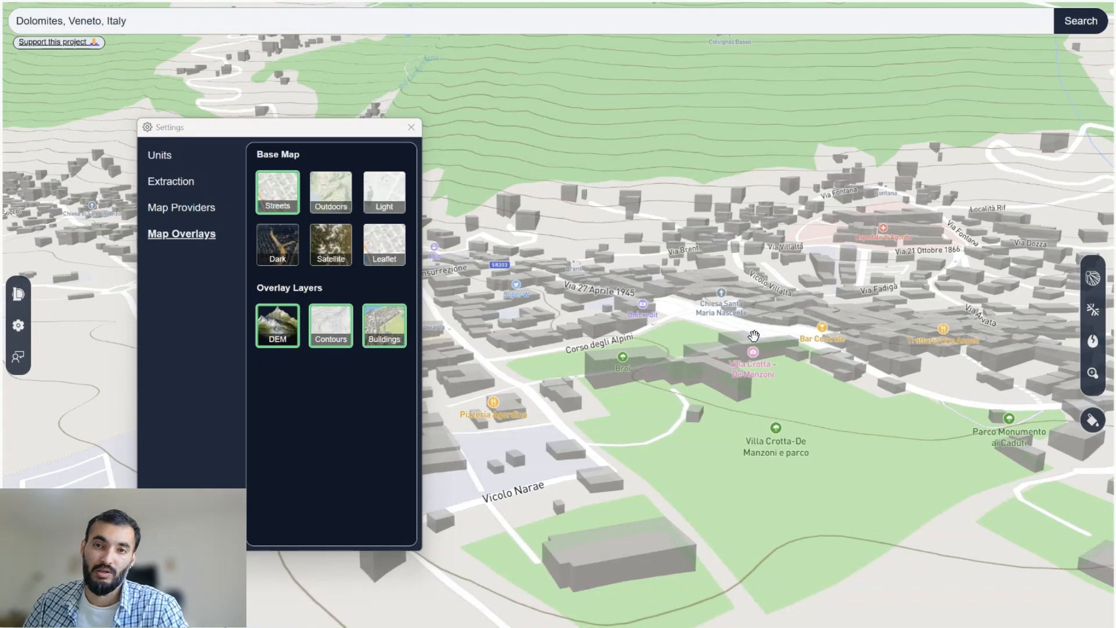
left_click_drag(754, 335, 732, 382)
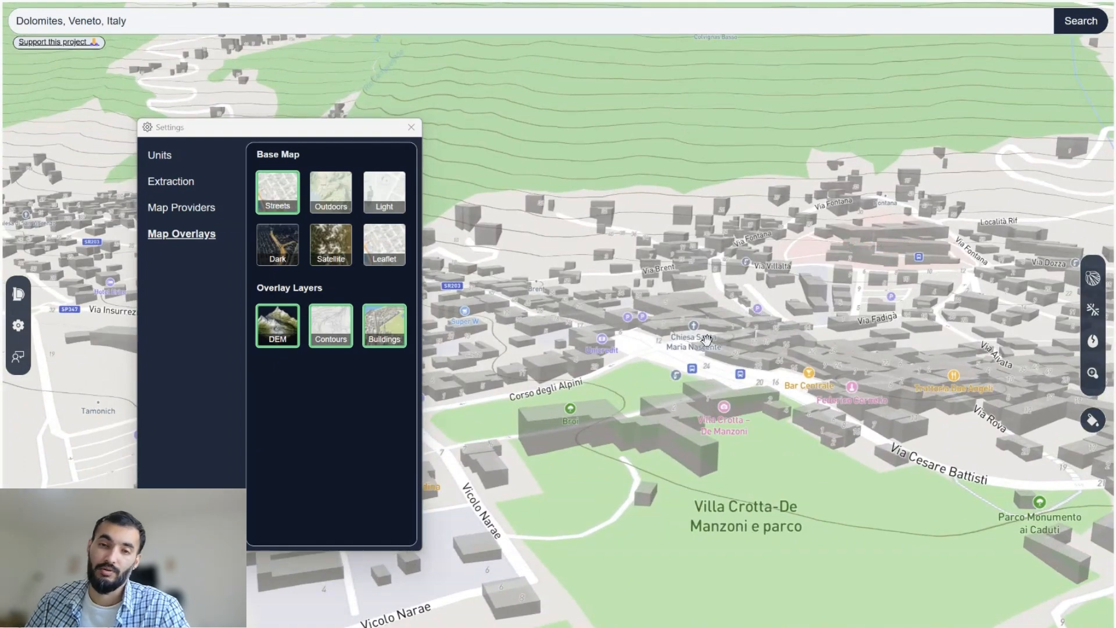
right_click_drag(632, 333, 696, 349)
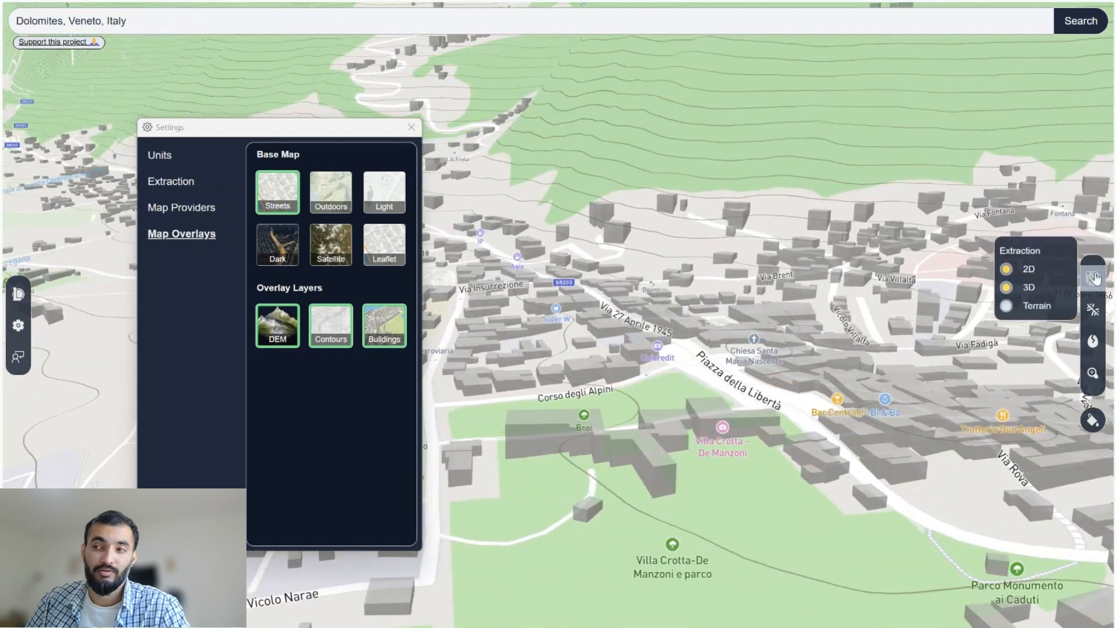
left_click(1095, 279)
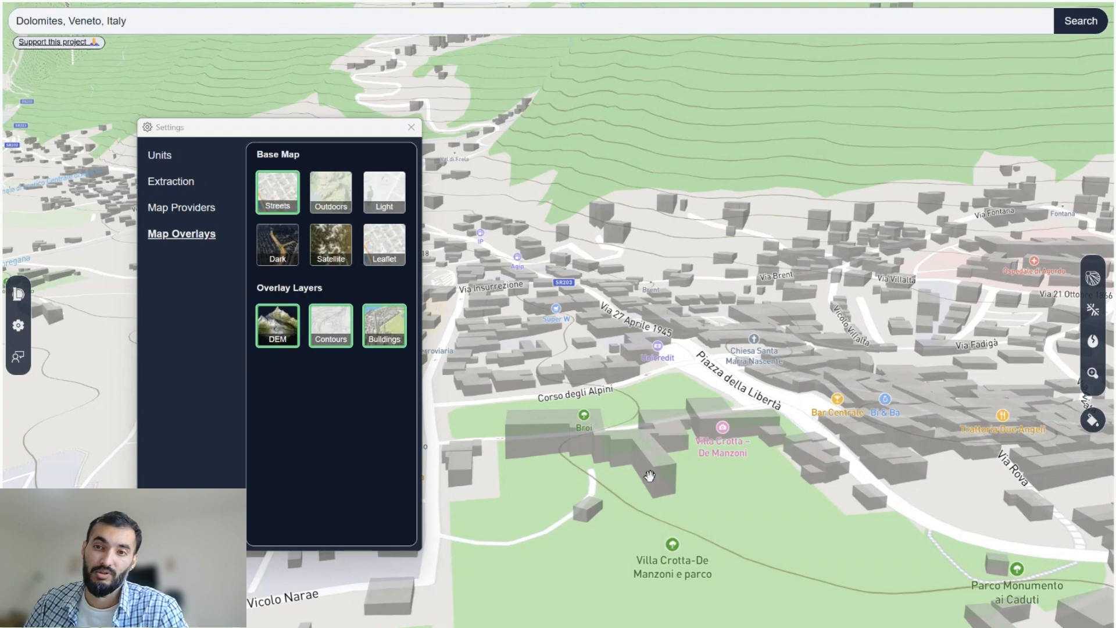
scroll(674, 375, "down", 5)
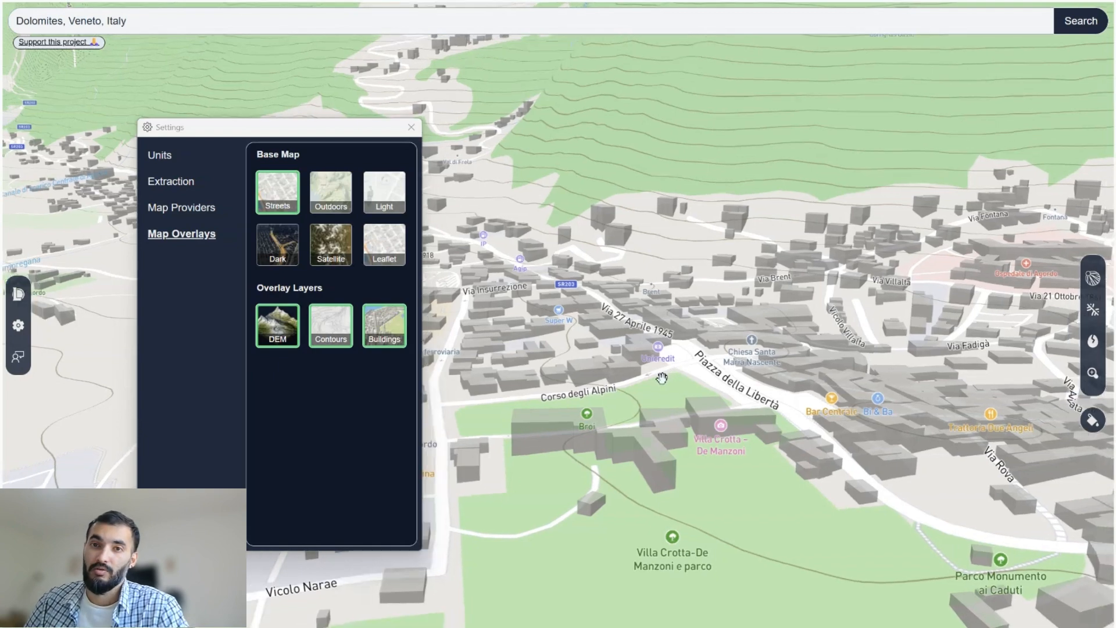
Step: Switch the base map to Leaflet and frame the town centre of Agordo around Ospedale di Agordo
scroll(593, 294, "up", 10)
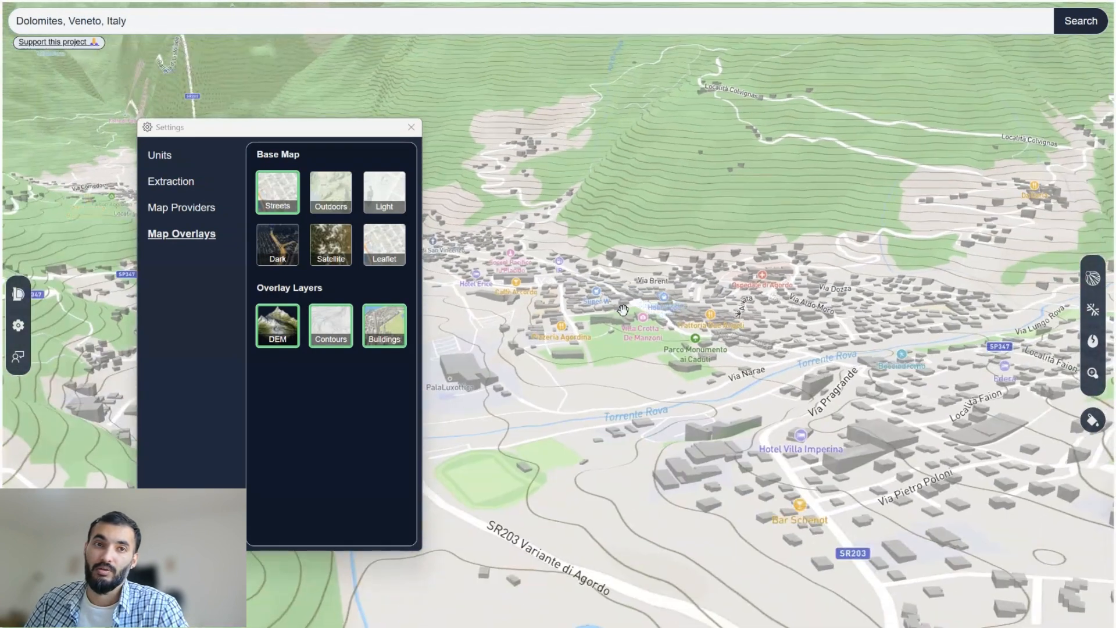
scroll(593, 294, "down", 5)
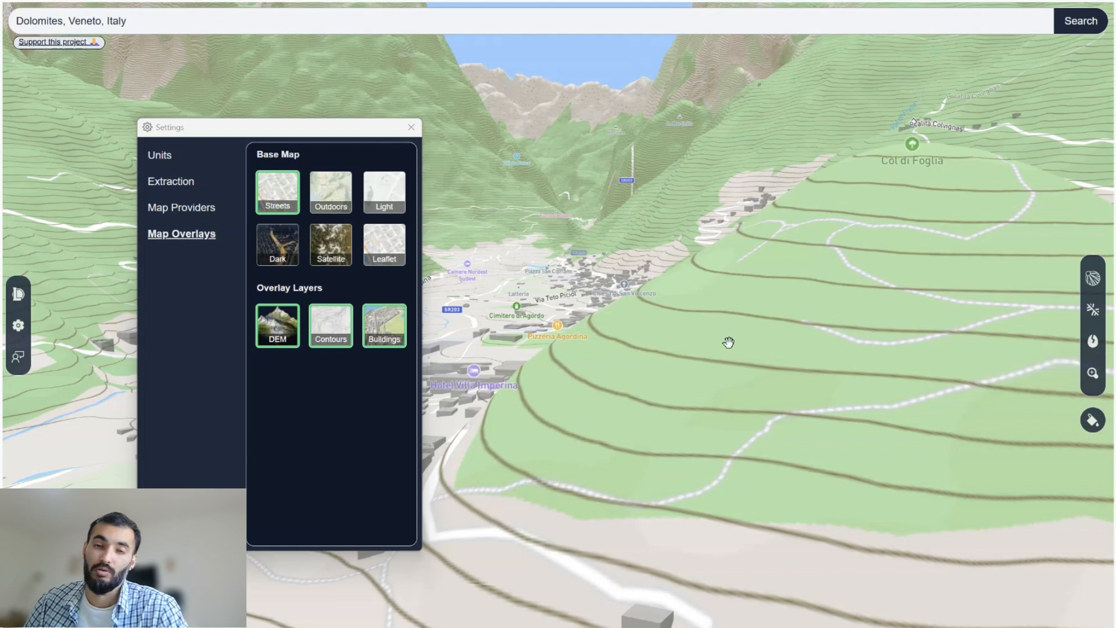
left_click(382, 246)
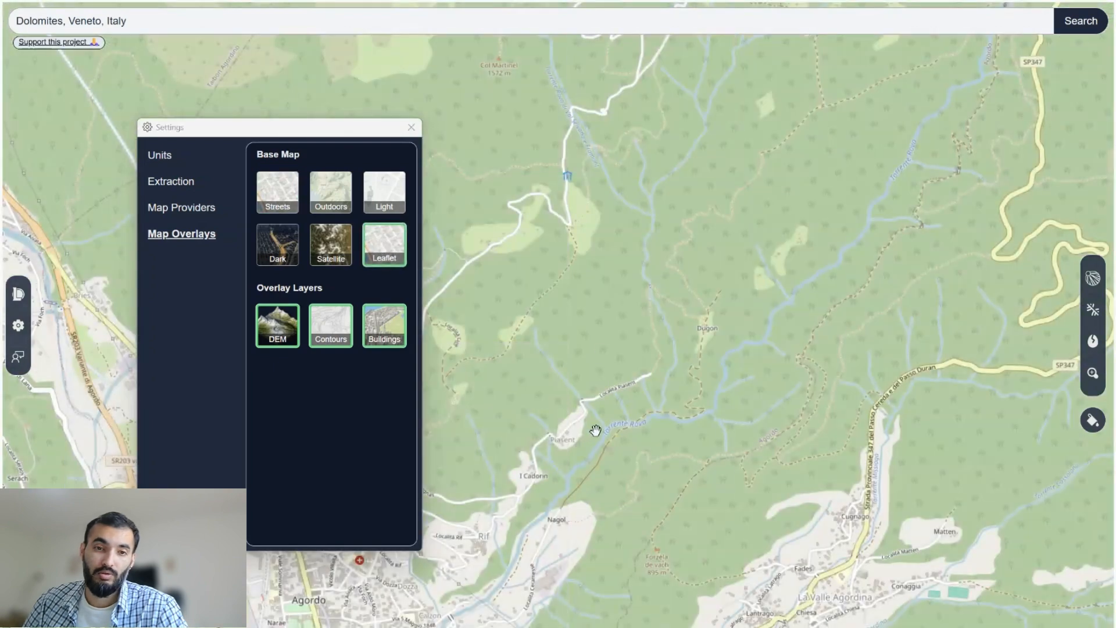
left_click_drag(596, 431, 887, 232)
scroll(548, 488, "up", 1)
scroll(778, 236, "up", 1)
left_click_drag(778, 236, 757, 272)
Step: Add Terrain to the 2D and 3D extraction options, extract the framed map area, and close the settings
mouse_move(1096, 273)
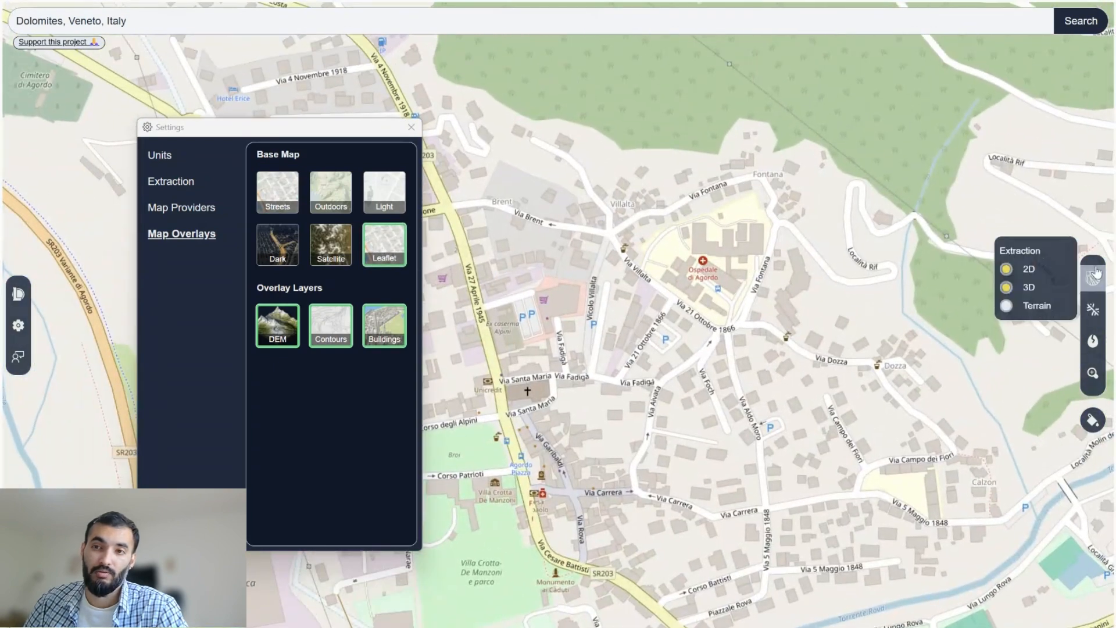
left_click(1034, 313)
left_click(1093, 278)
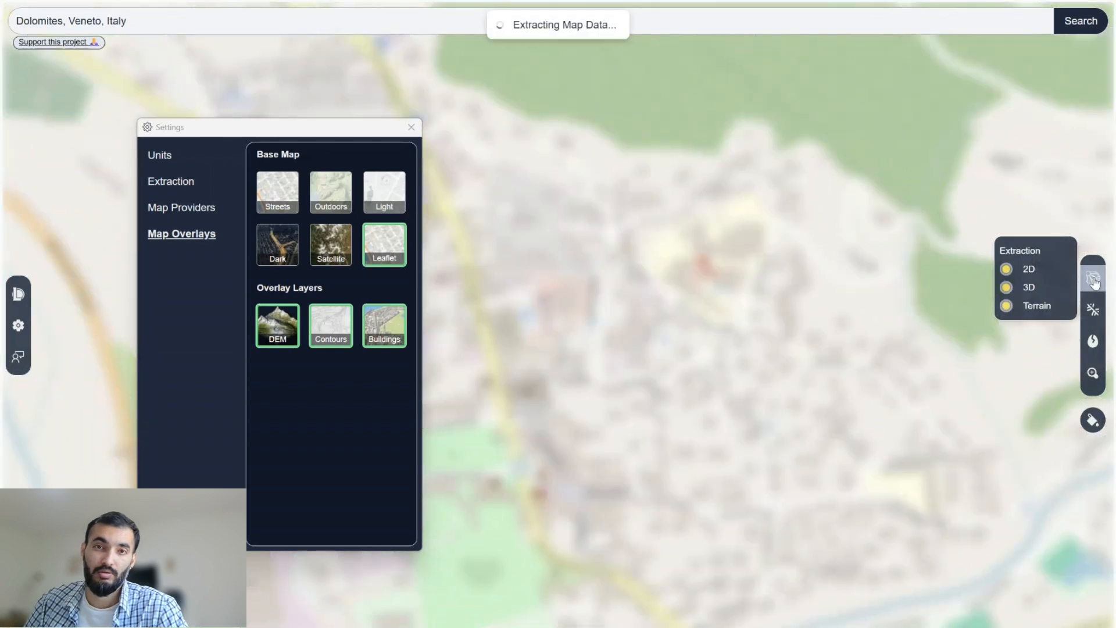
left_click(411, 127)
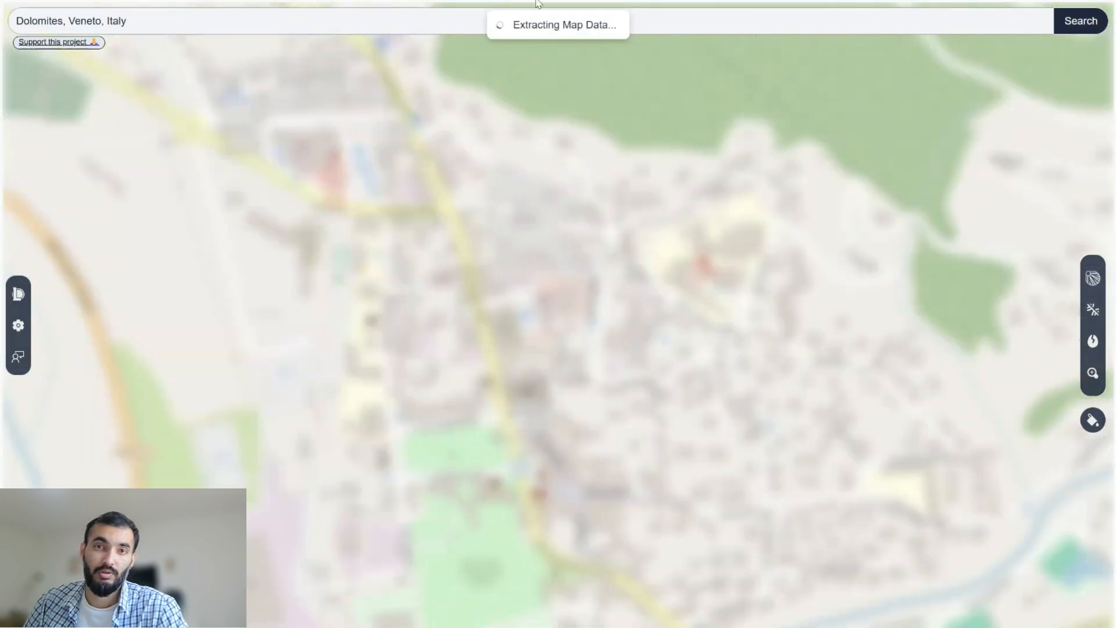
left_click(1073, 0)
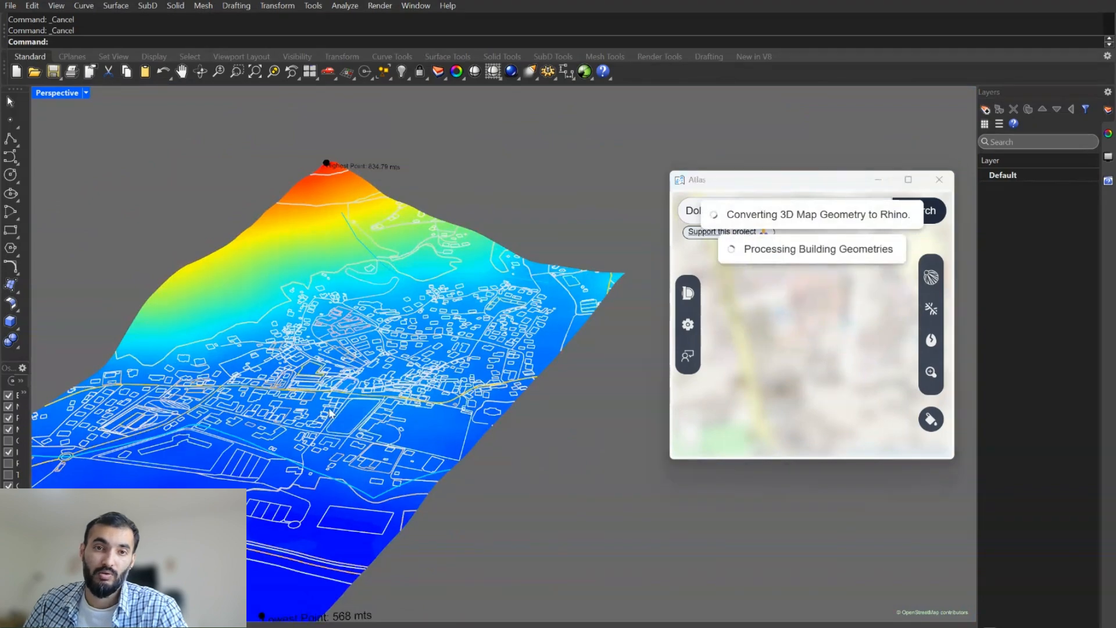
Step: Examine the extracted terrain, 2D linework and 3D buildings in the Perspective view from several angles and distances
right_click_drag(329, 414, 401, 369)
scroll(401, 369, "up", 5)
scroll(431, 307, "up", 3)
scroll(431, 306, "up", 3)
right_click_drag(431, 291, 379, 332)
scroll(415, 380, "down", 5)
scroll(548, 392, "down", 4)
scroll(449, 345, "up", 4)
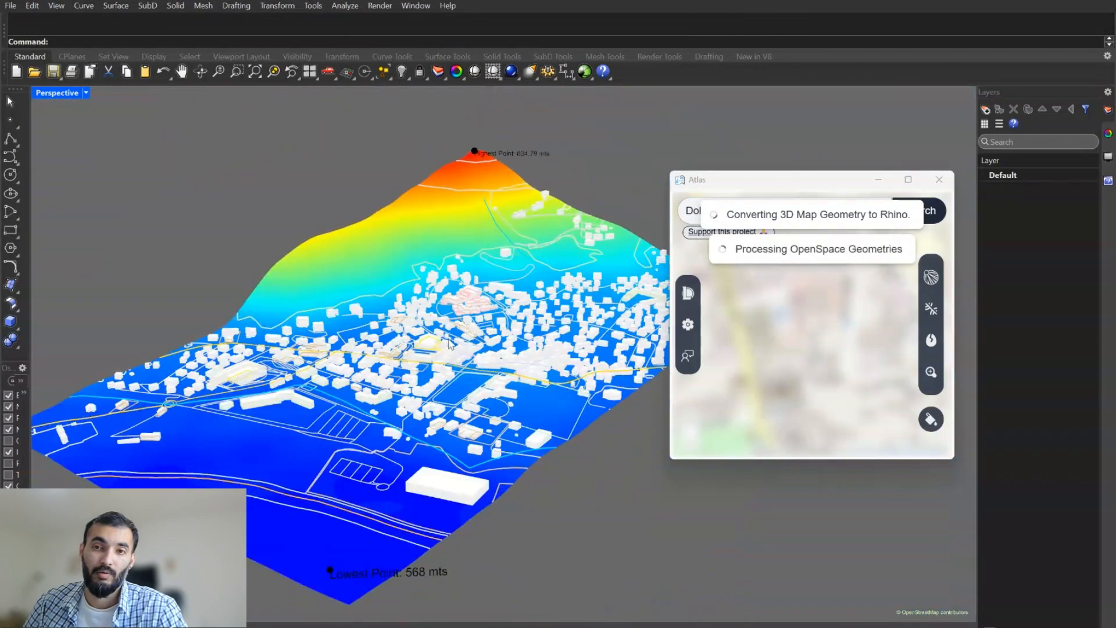
scroll(418, 380, "up", 3)
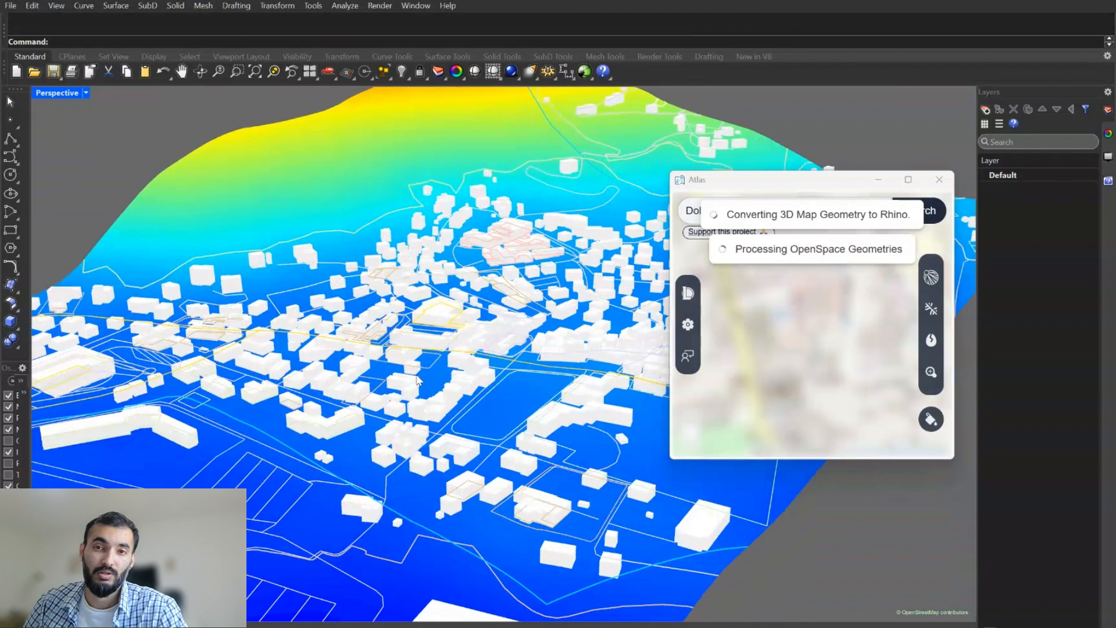
right_click_drag(496, 390, 434, 388)
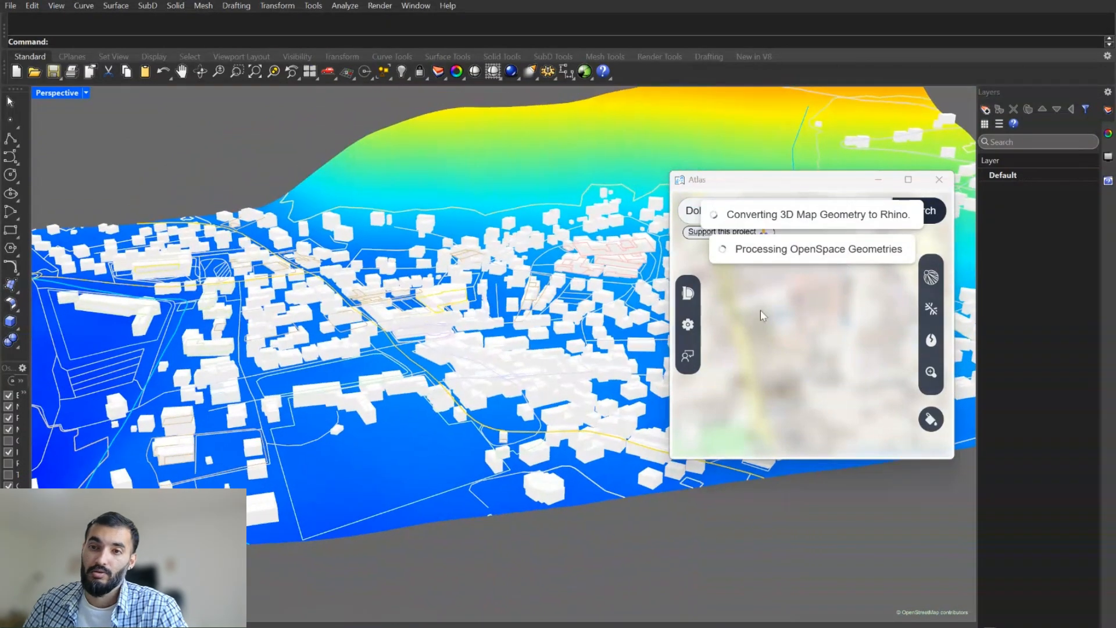
Step: Bake the extracted map geometry into the Rhino document and review its 2D, 3D and Terrain layers
left_click(933, 342)
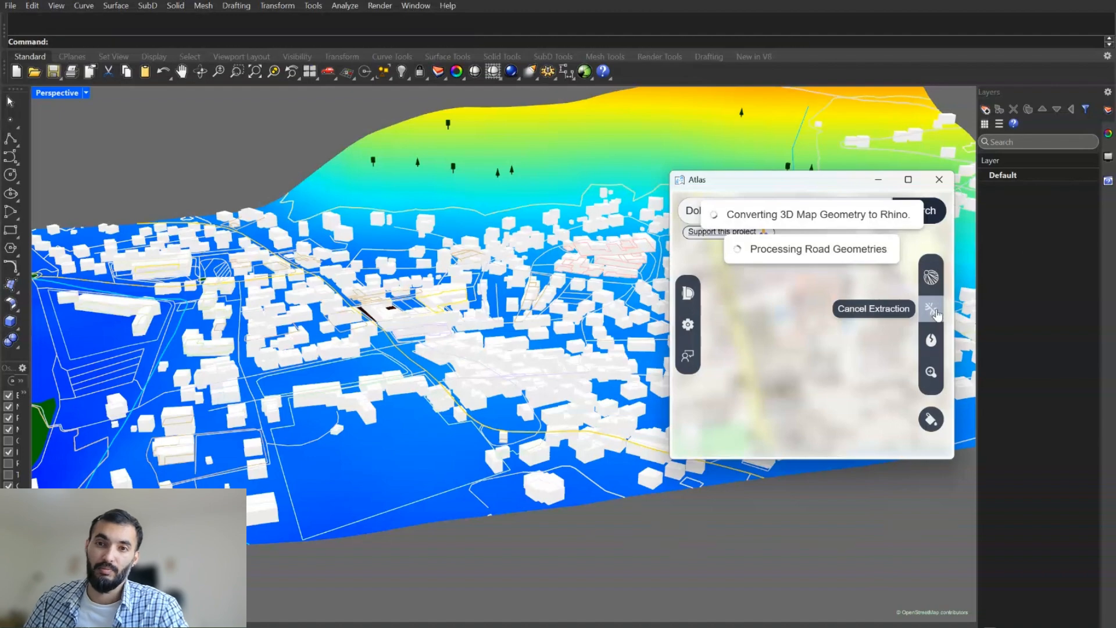
scroll(445, 325, "down", 5)
right_click_drag(433, 328, 498, 344)
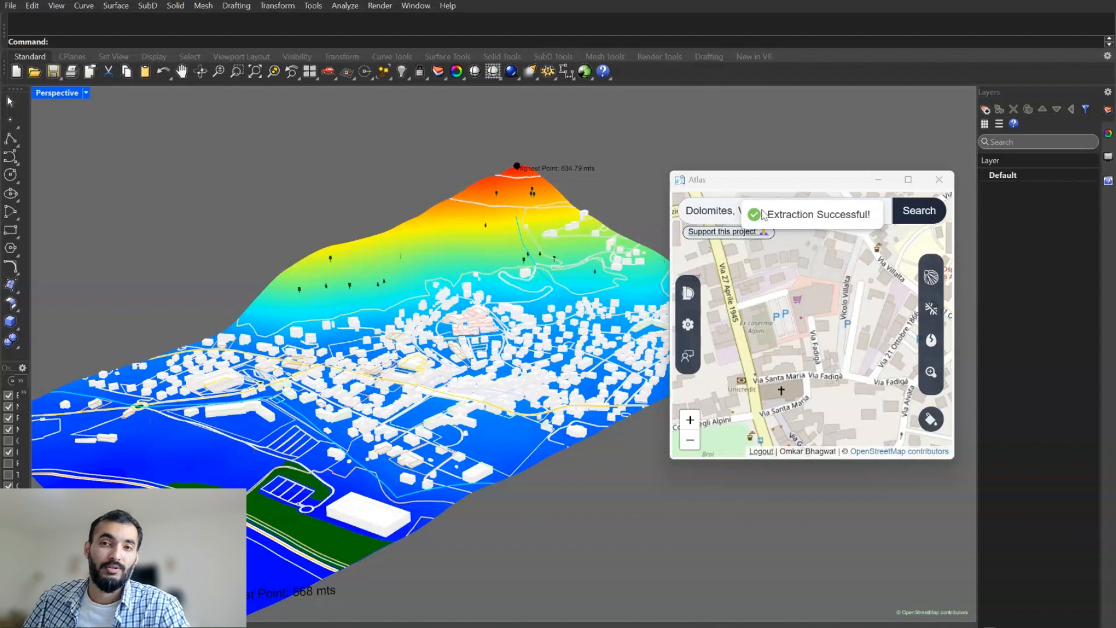
left_click(931, 341)
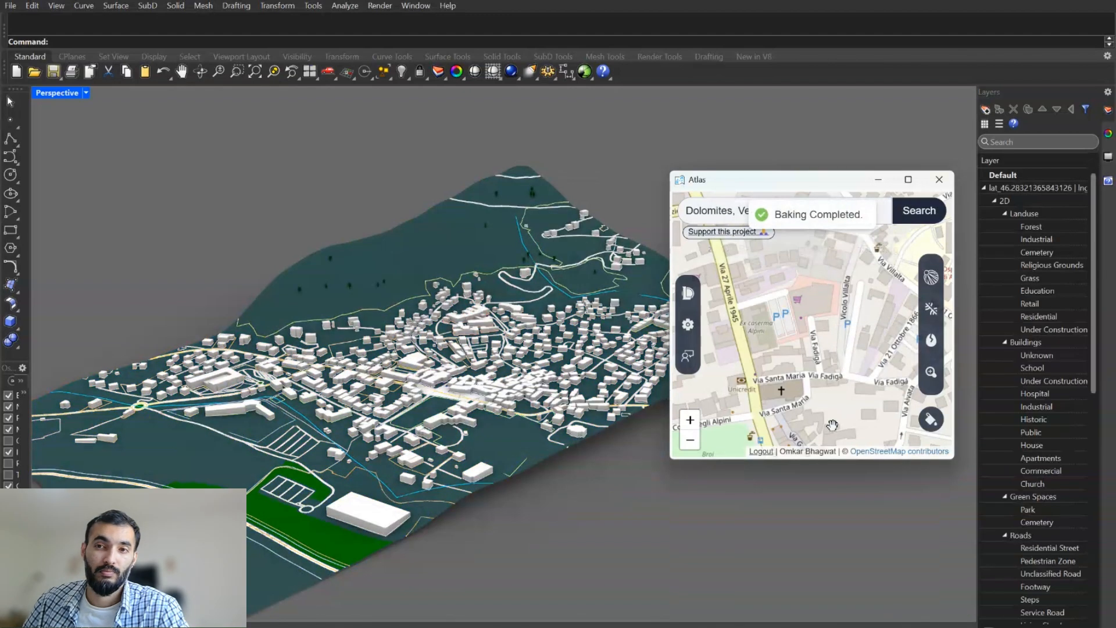
scroll(1022, 230, "down", 12)
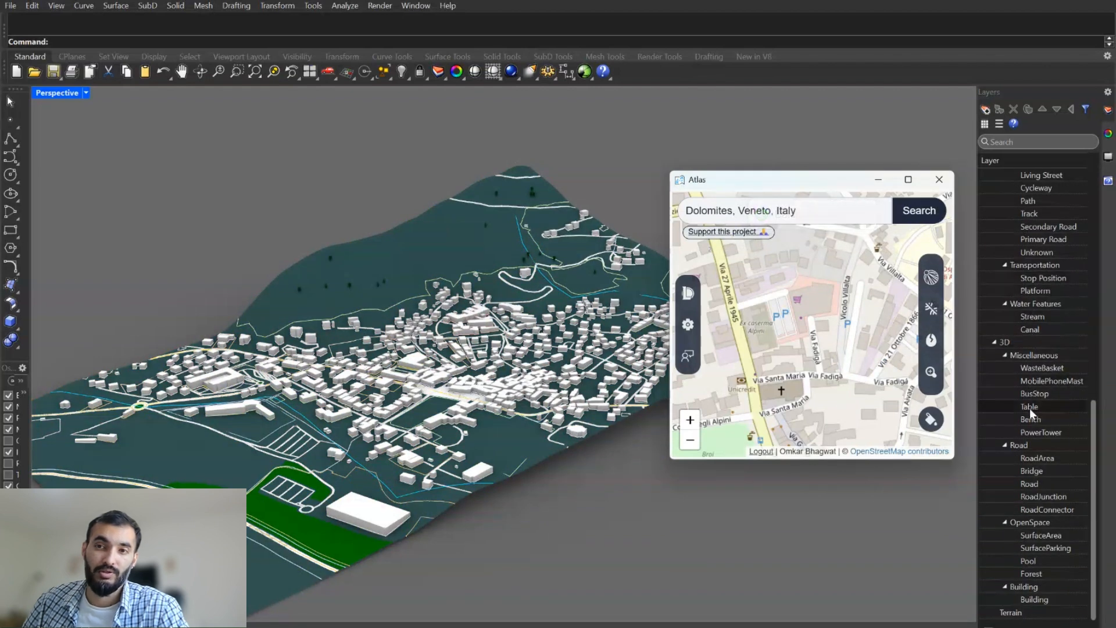
scroll(459, 379, "up", 3)
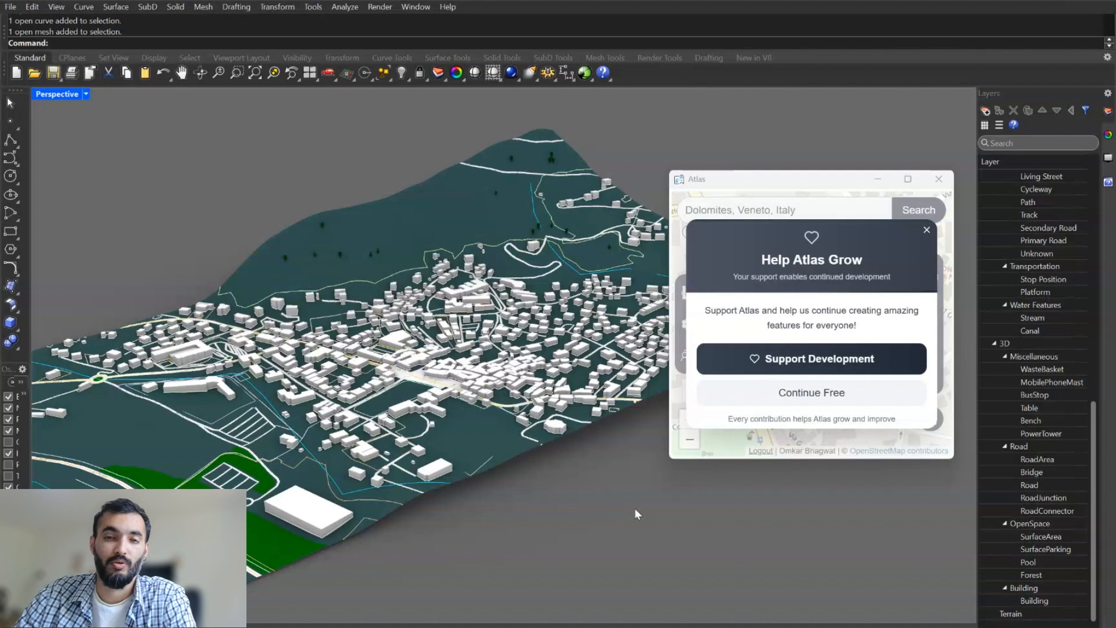
Step: Open the Support Development payment options for the Atlas project
left_click(810, 357)
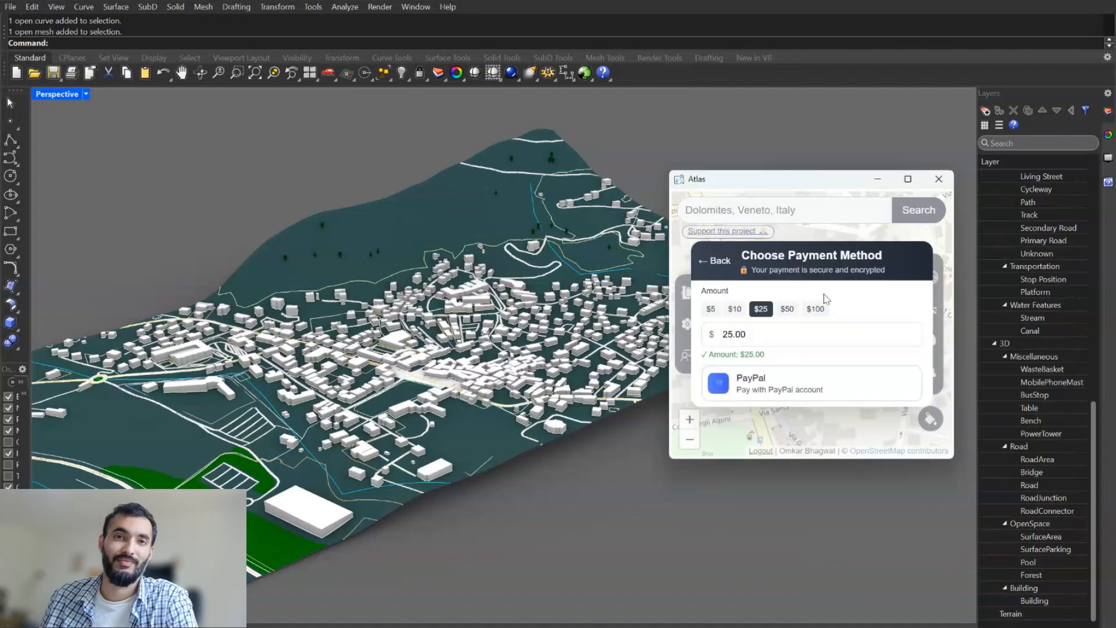